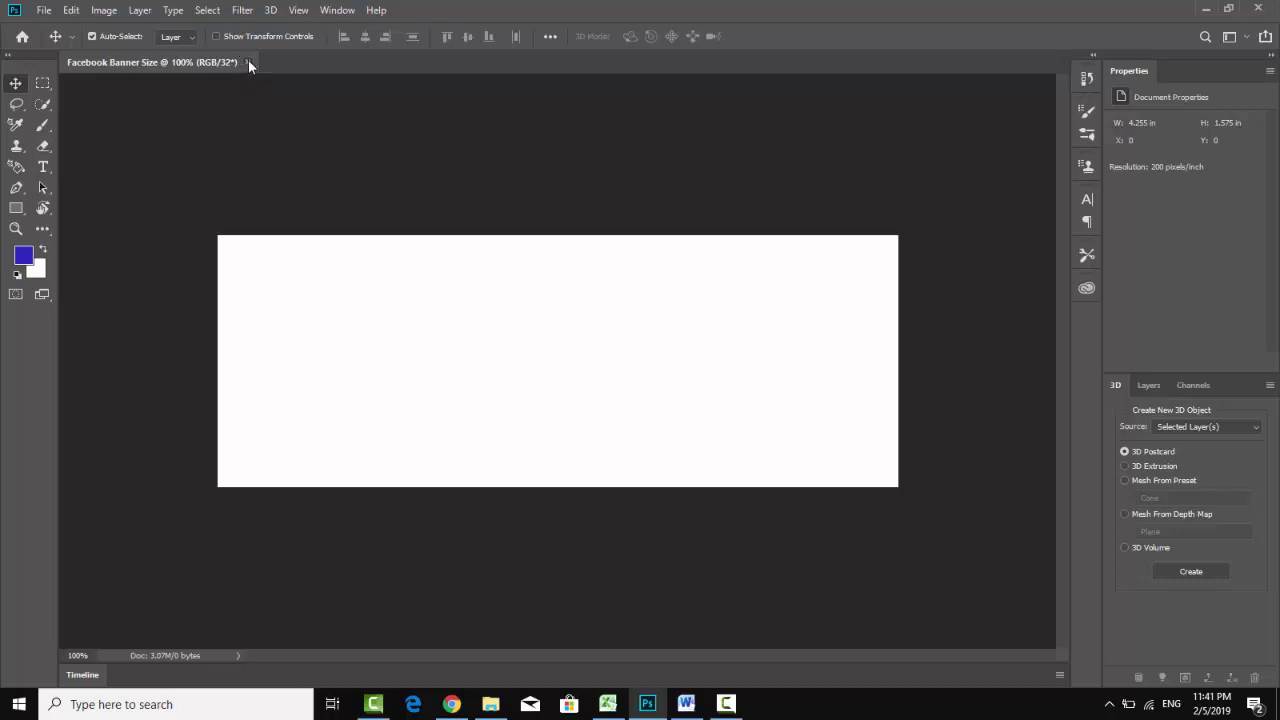
- Close the open banner document and start a new one 851 pixels wide by 315 pixels high
click(248, 62)
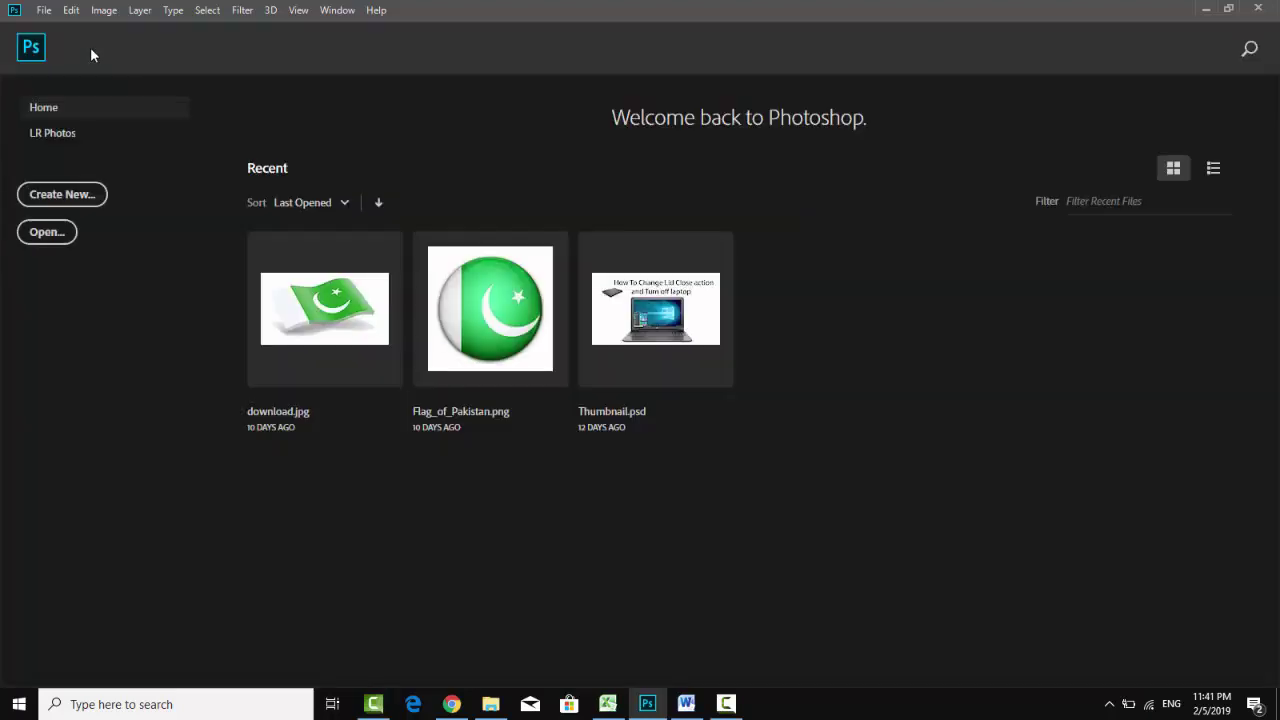
click(44, 12)
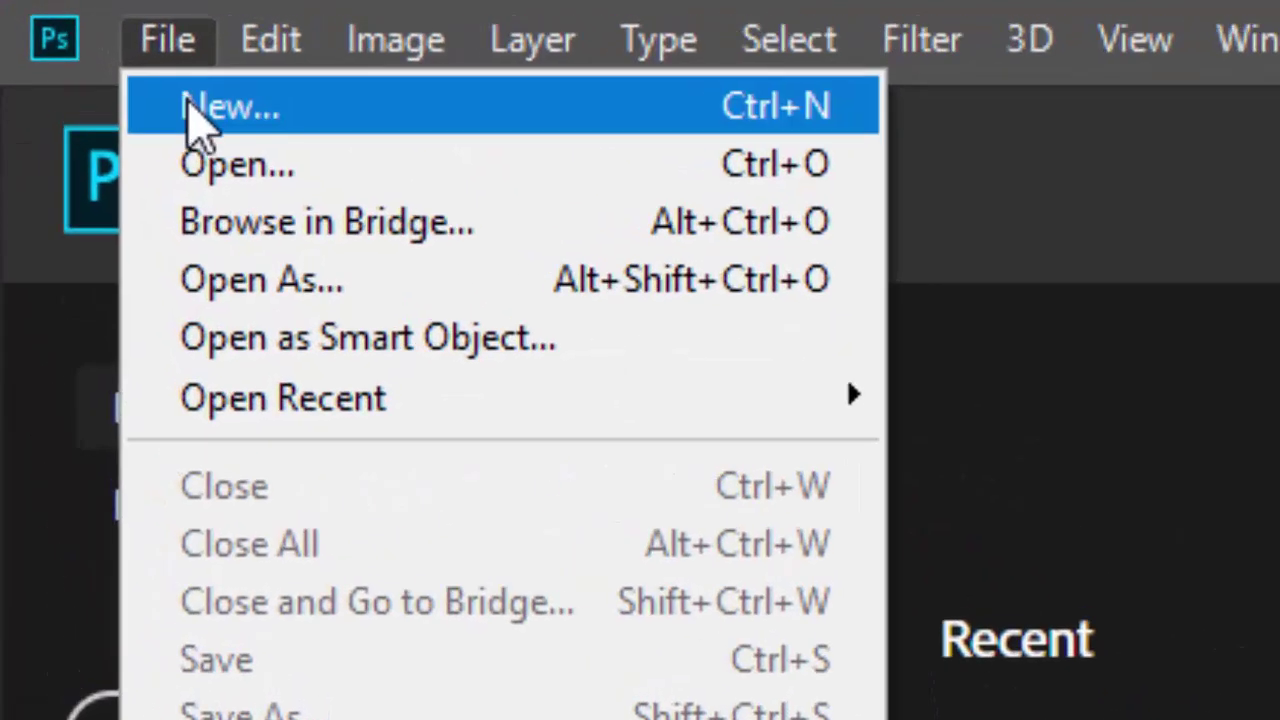
click(190, 106)
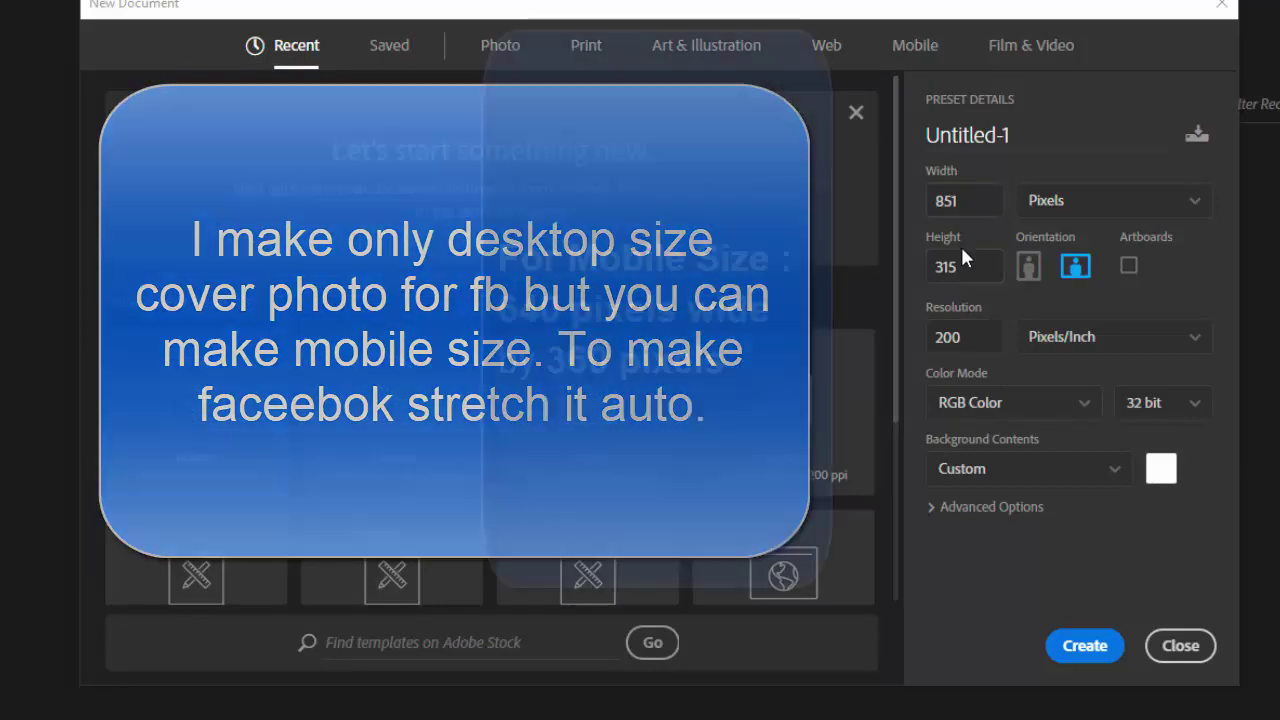
click(966, 262)
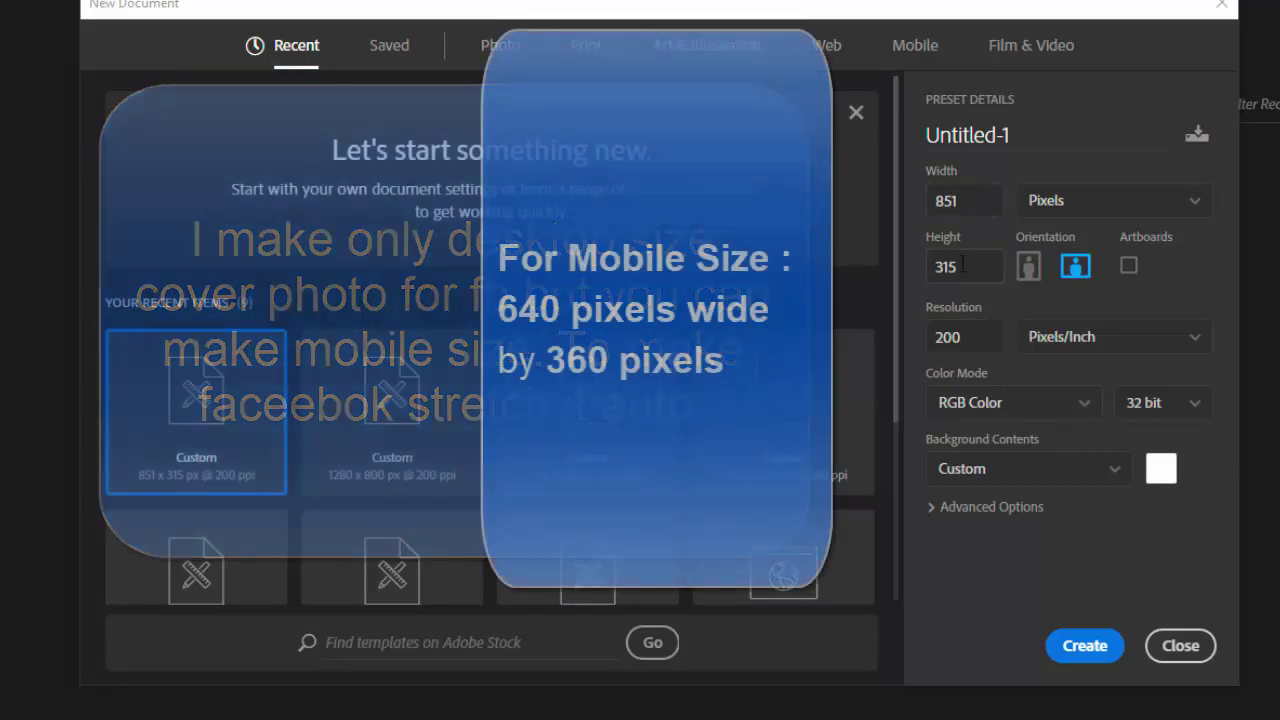
click(961, 195)
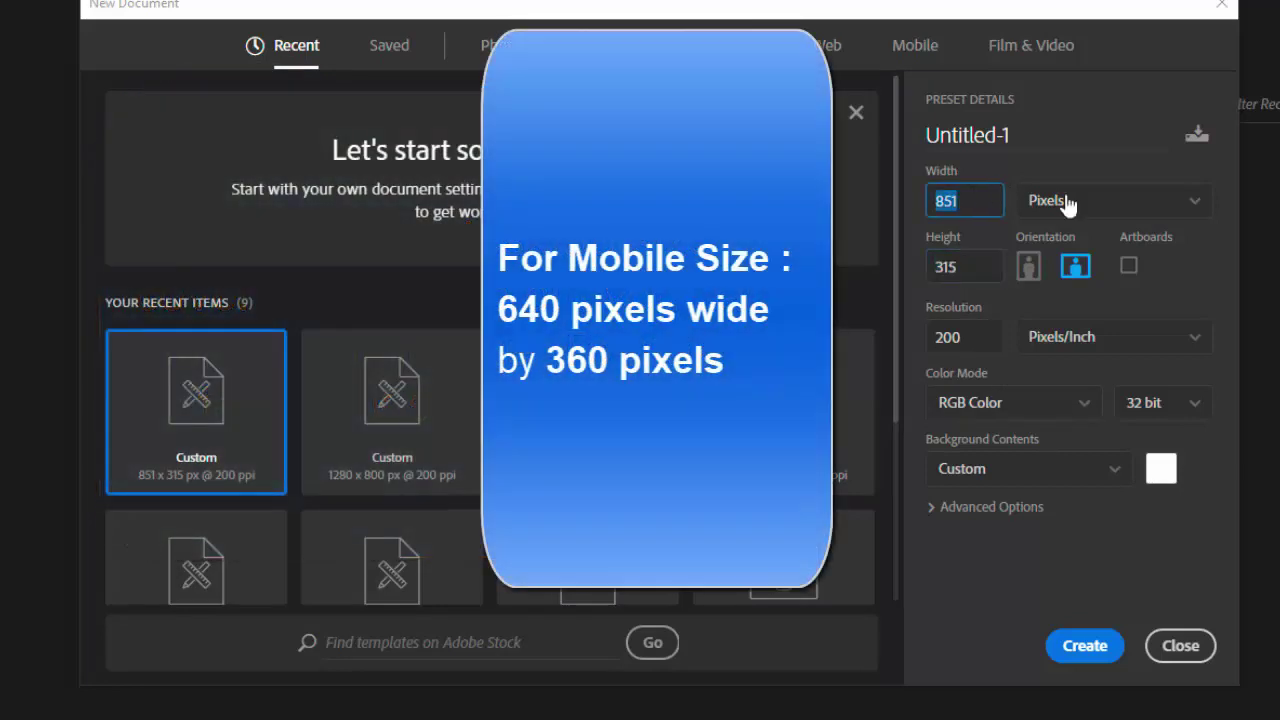
click(1104, 203)
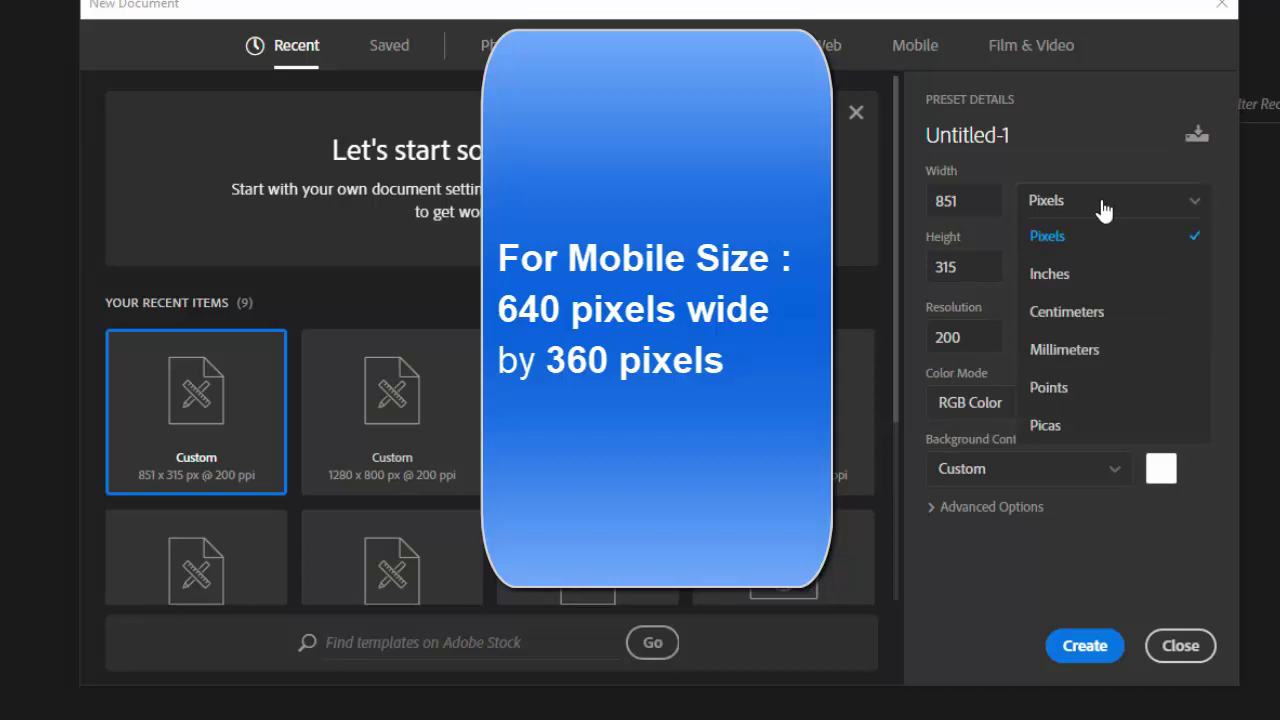
click(1064, 248)
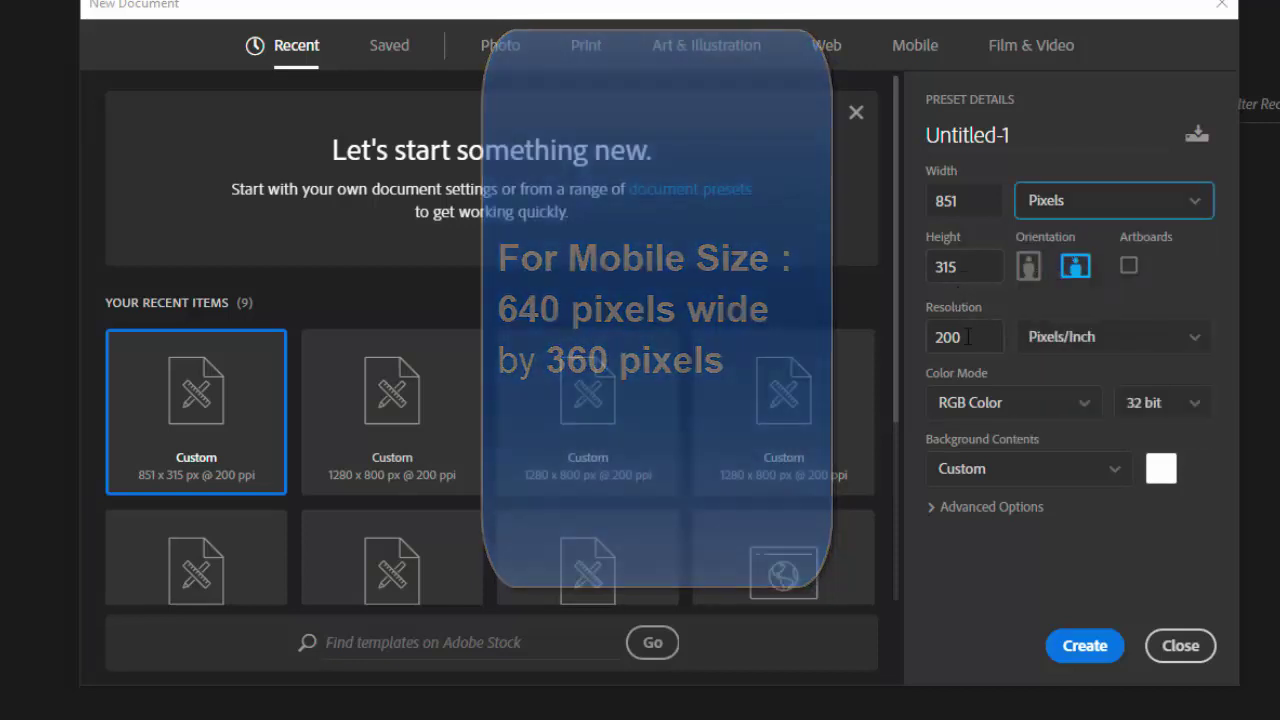
- Configure the new document with a resolution of 200 pixels/inch and 32 bit RGB Color mode
click(962, 335)
click(1045, 340)
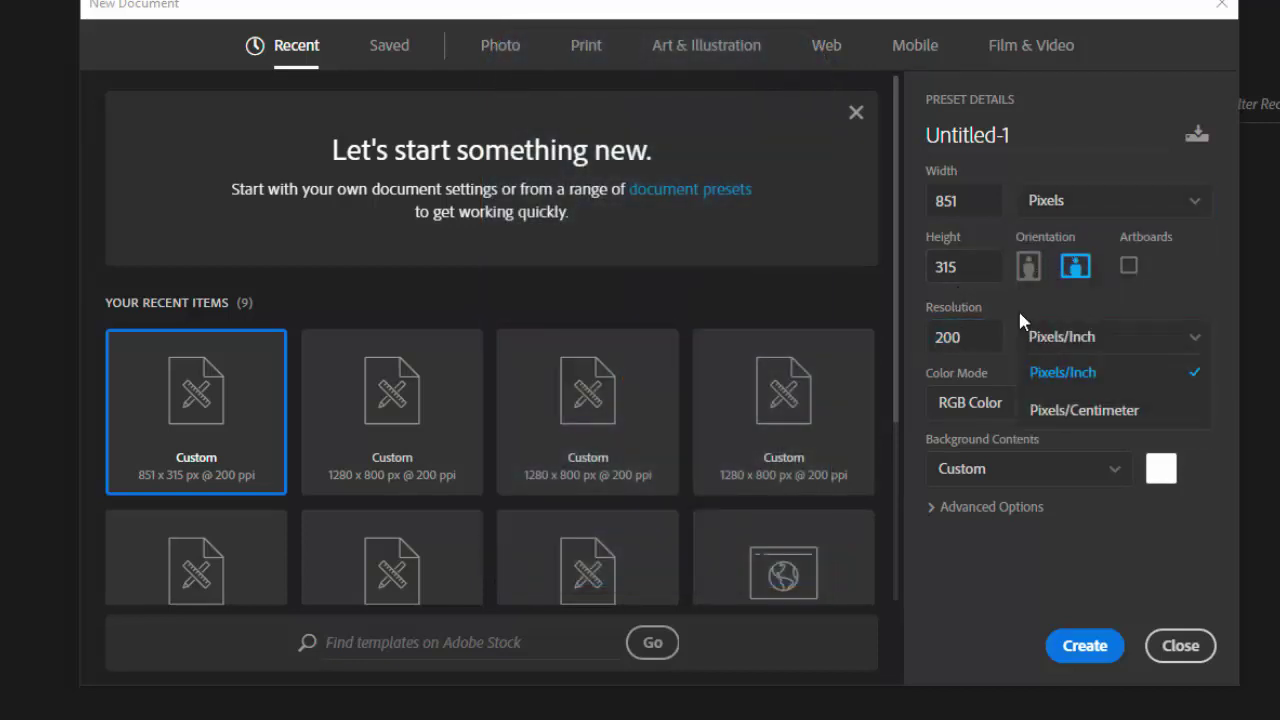
click(1018, 309)
click(1175, 403)
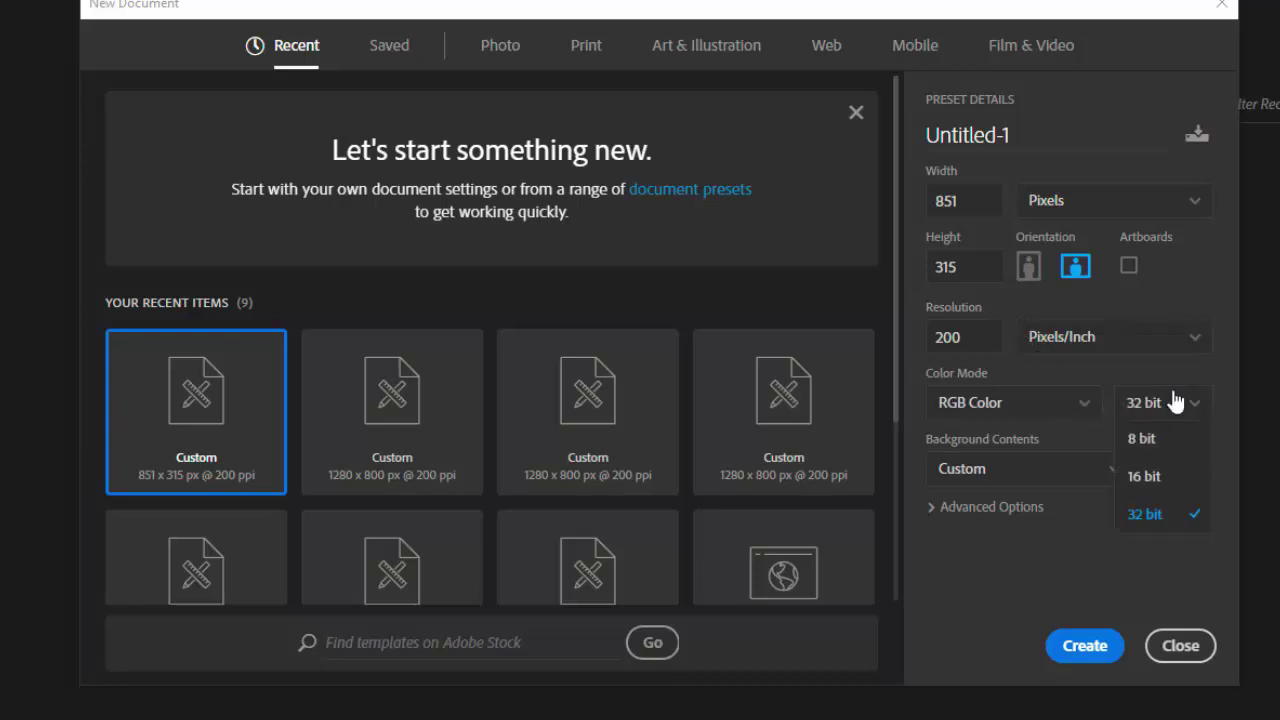
click(1137, 514)
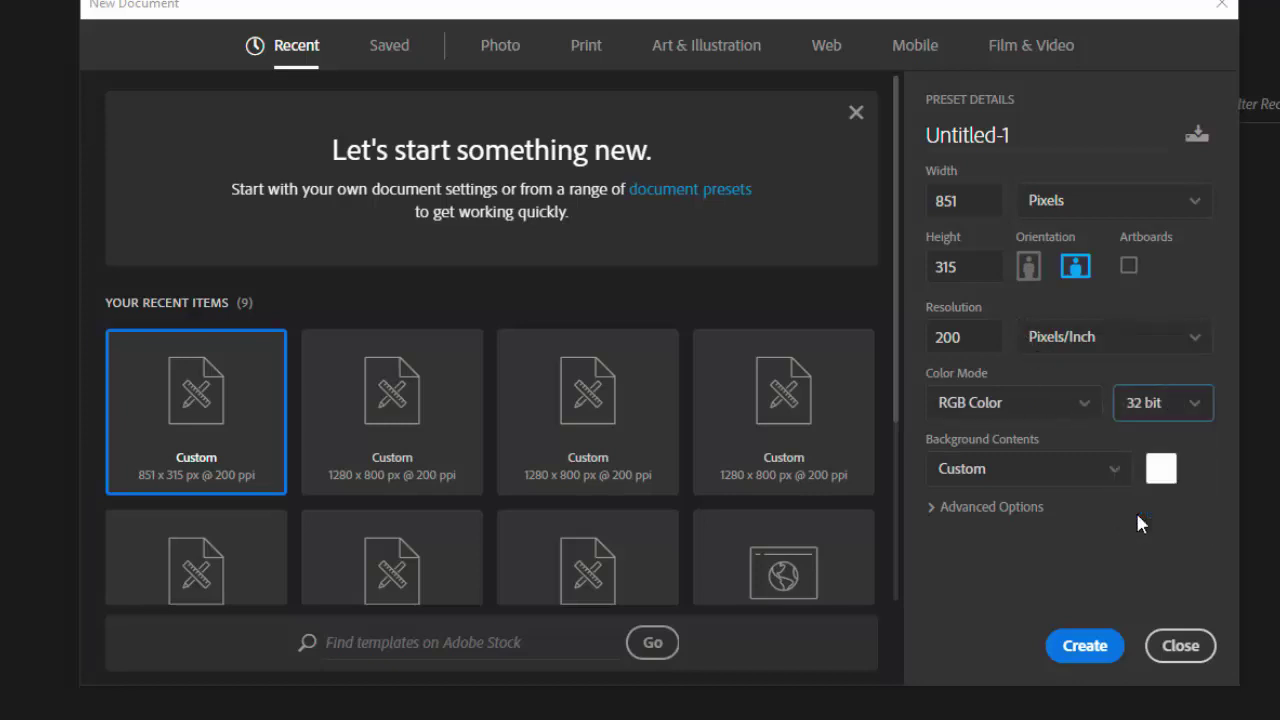
click(1006, 400)
click(1007, 396)
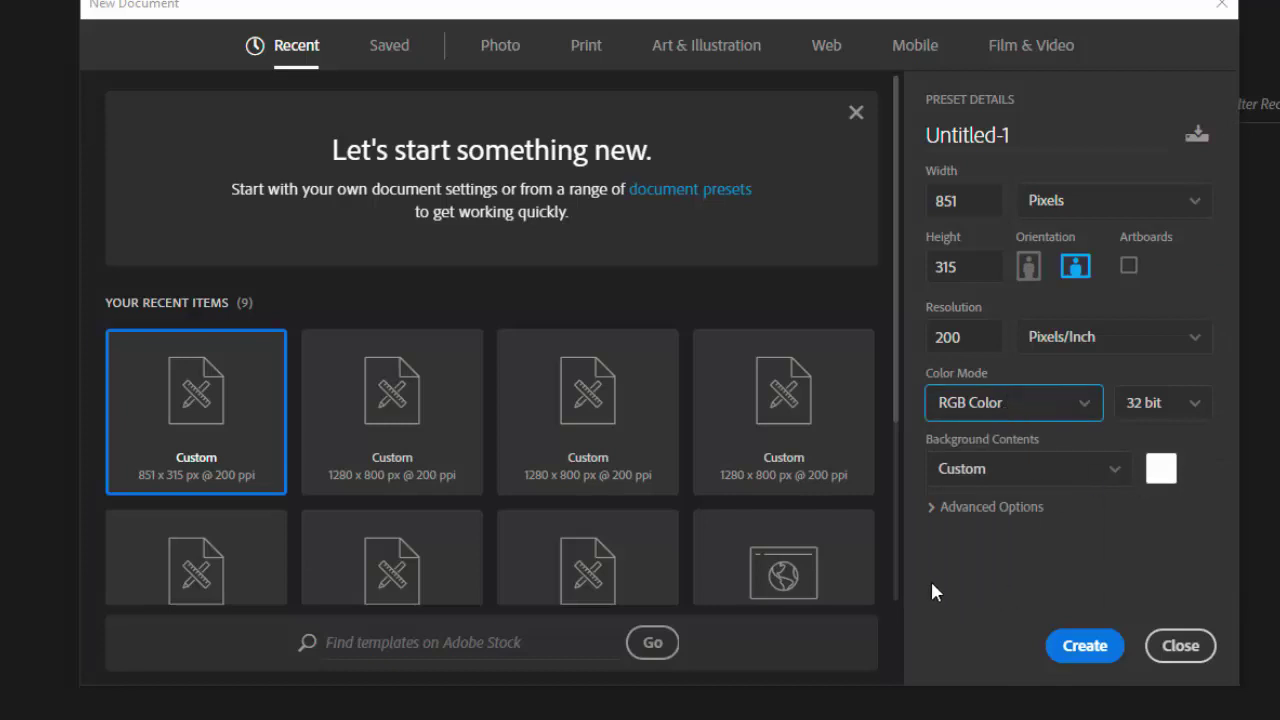
- Name the new document "facebook cover size" and create it
click(1010, 135)
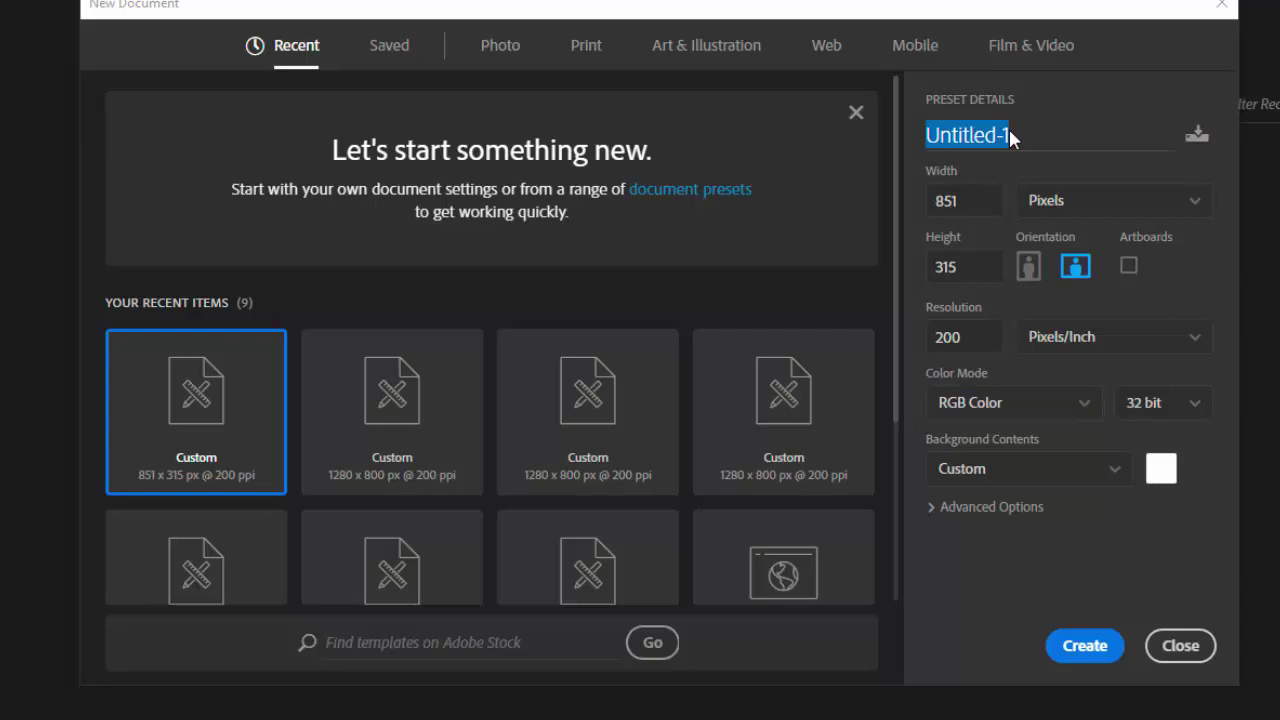
text(facebook)
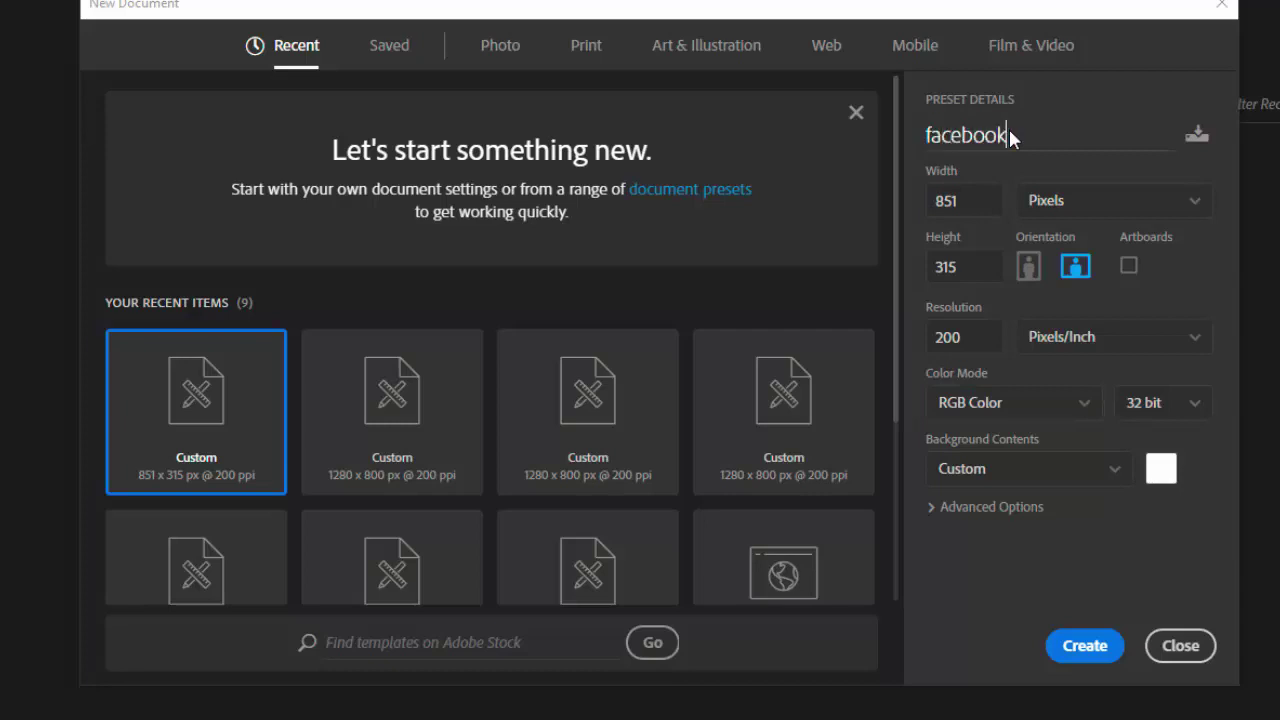
text( cover )
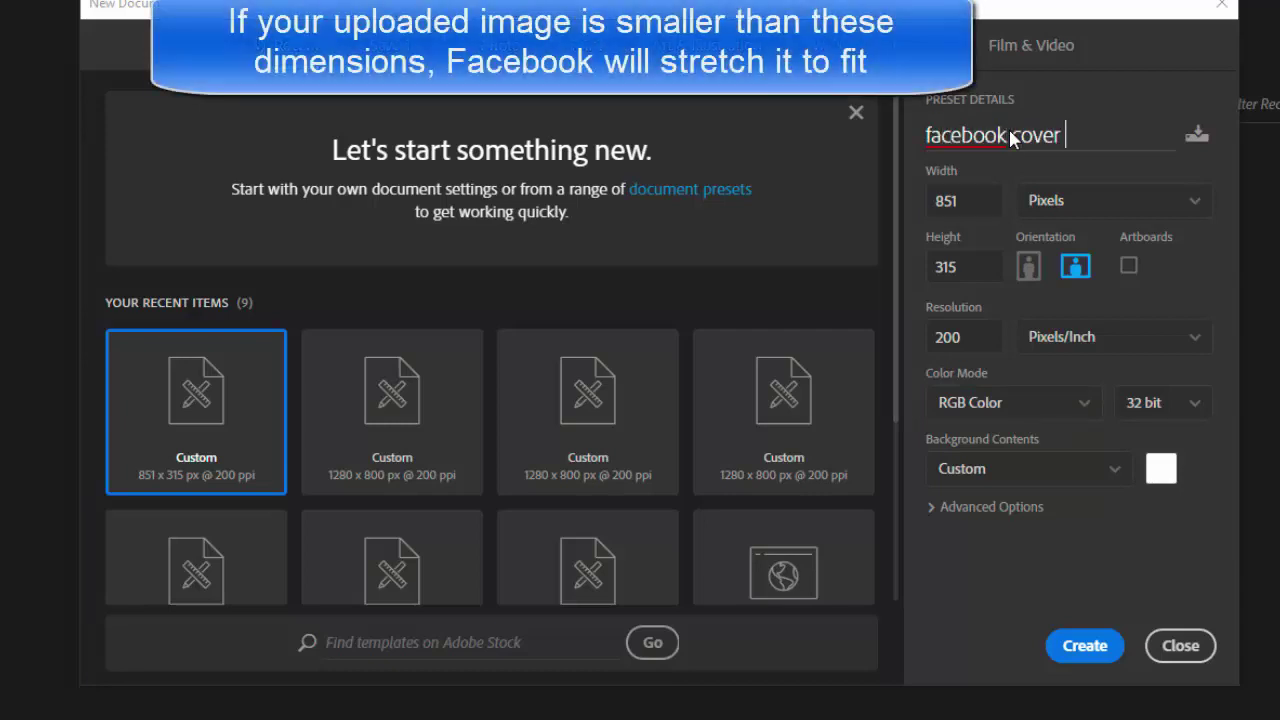
text(size)
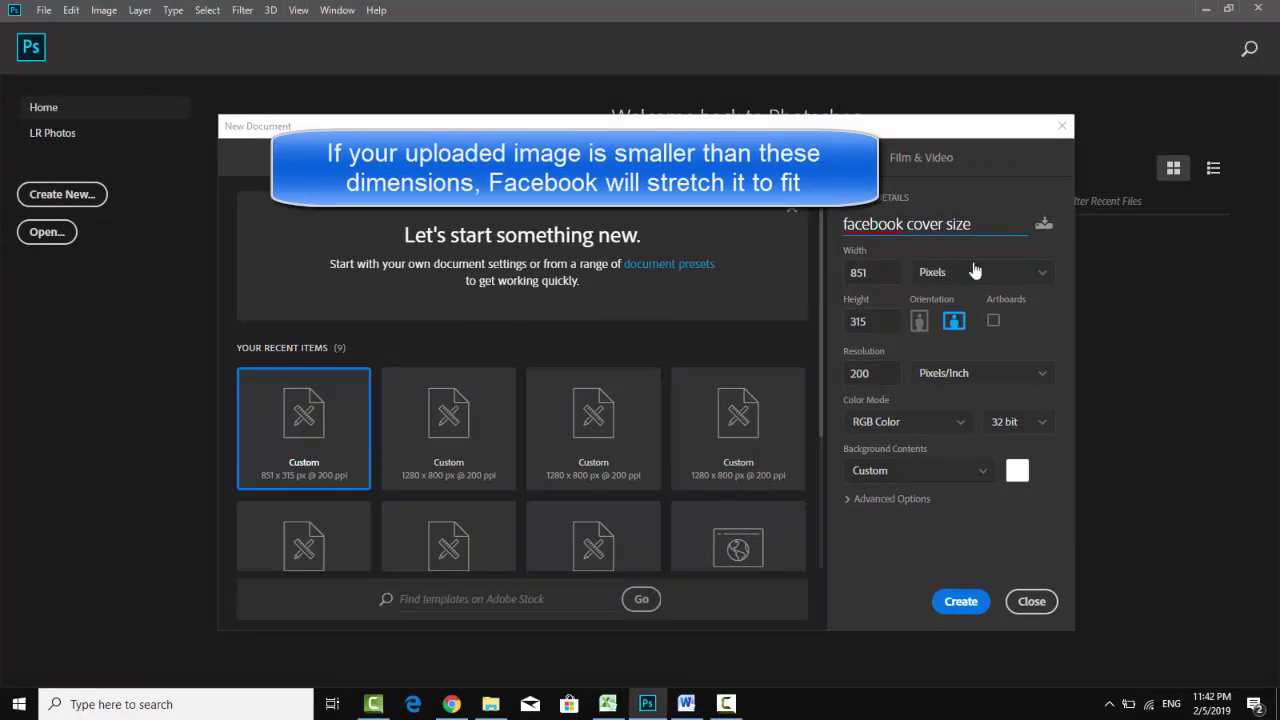
click(951, 606)
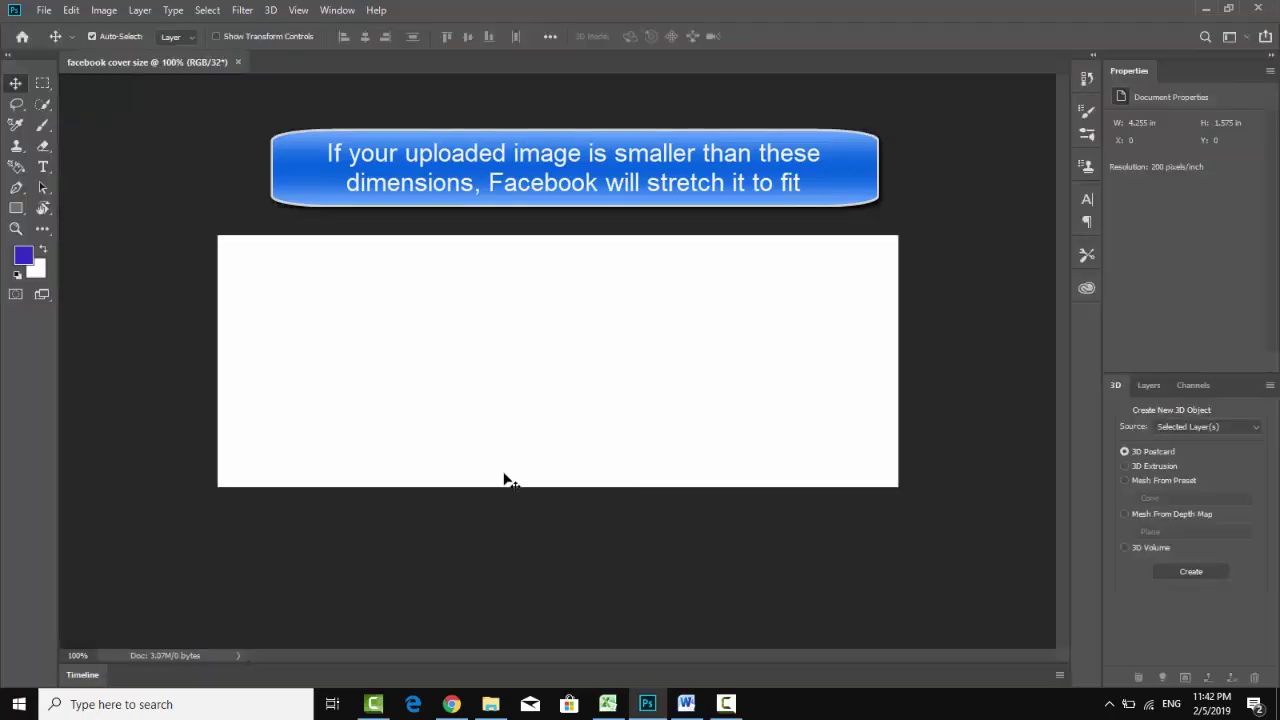
- Check the cover size notes in Word and the Facebook page's cover area in Chrome, returning to Photoshop
click(676, 672)
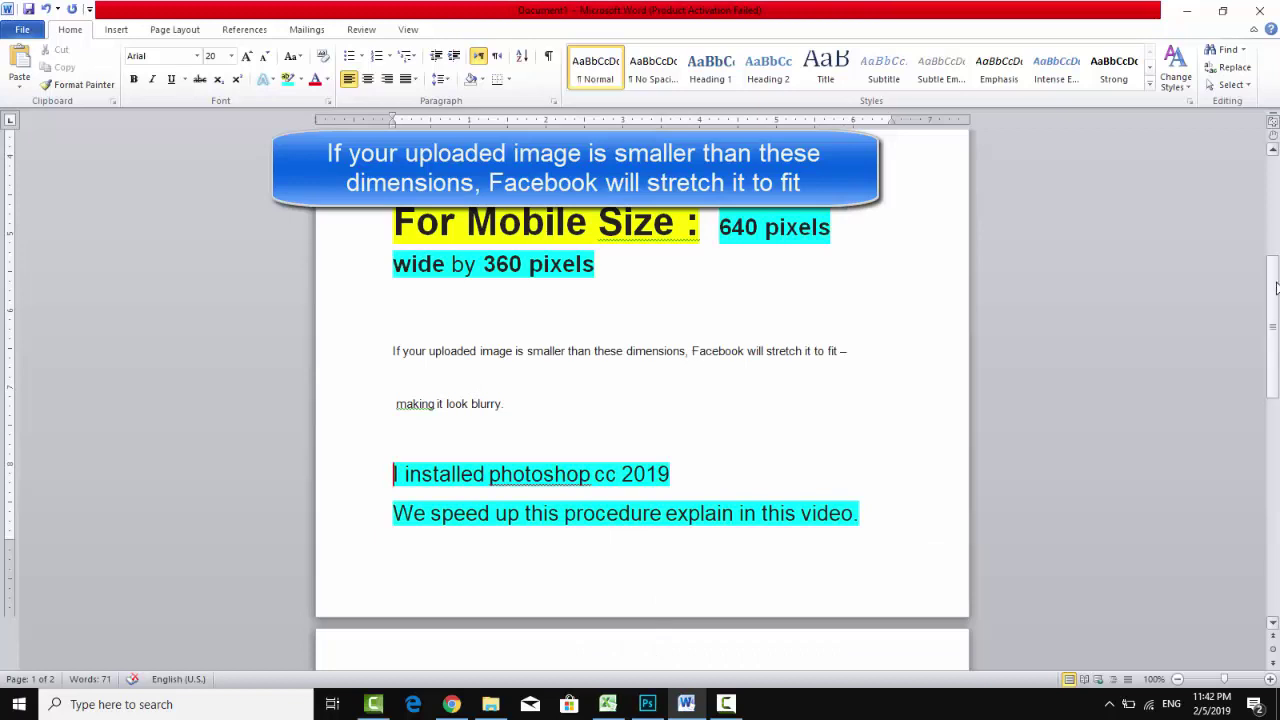
drag(1276, 288, 1276, 185)
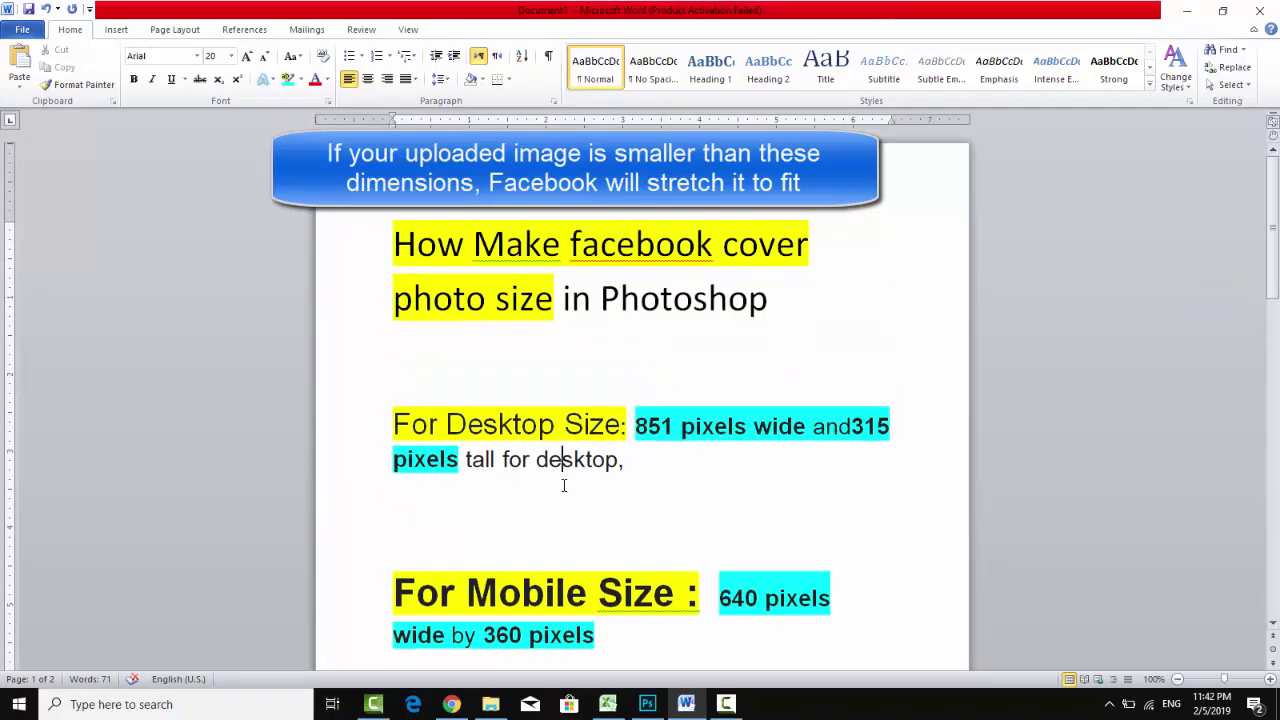
click(450, 703)
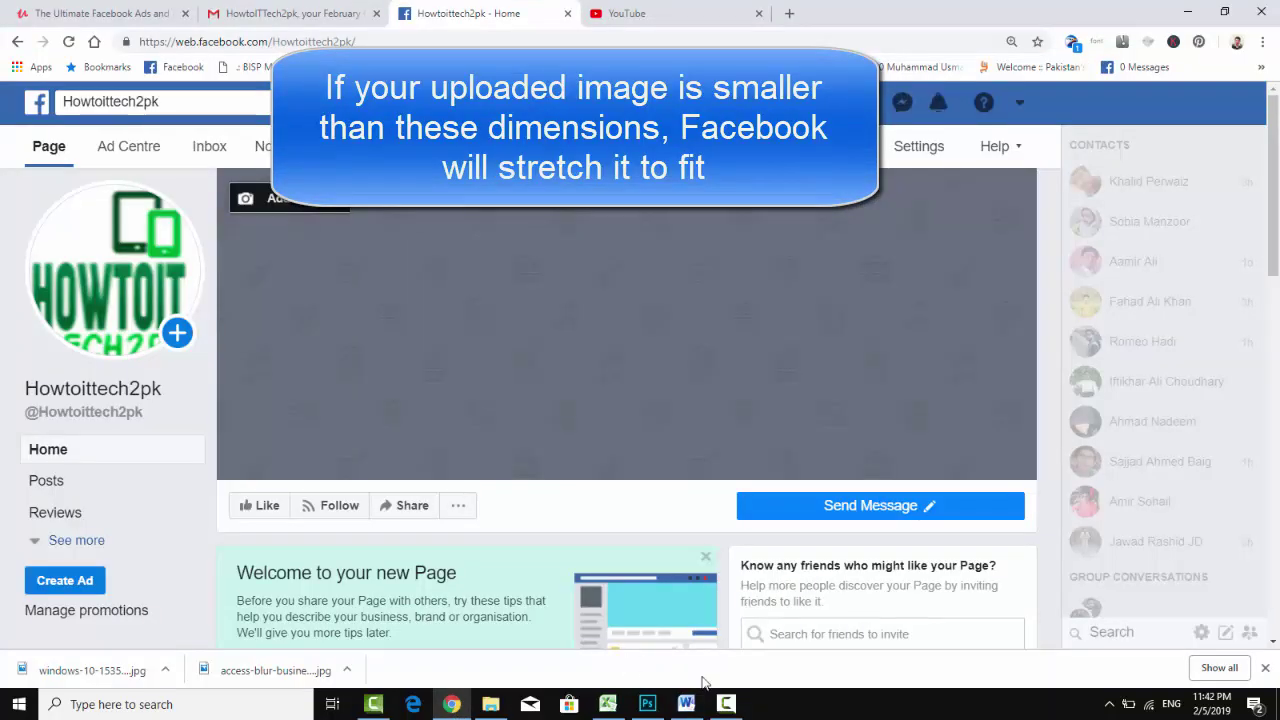
click(647, 703)
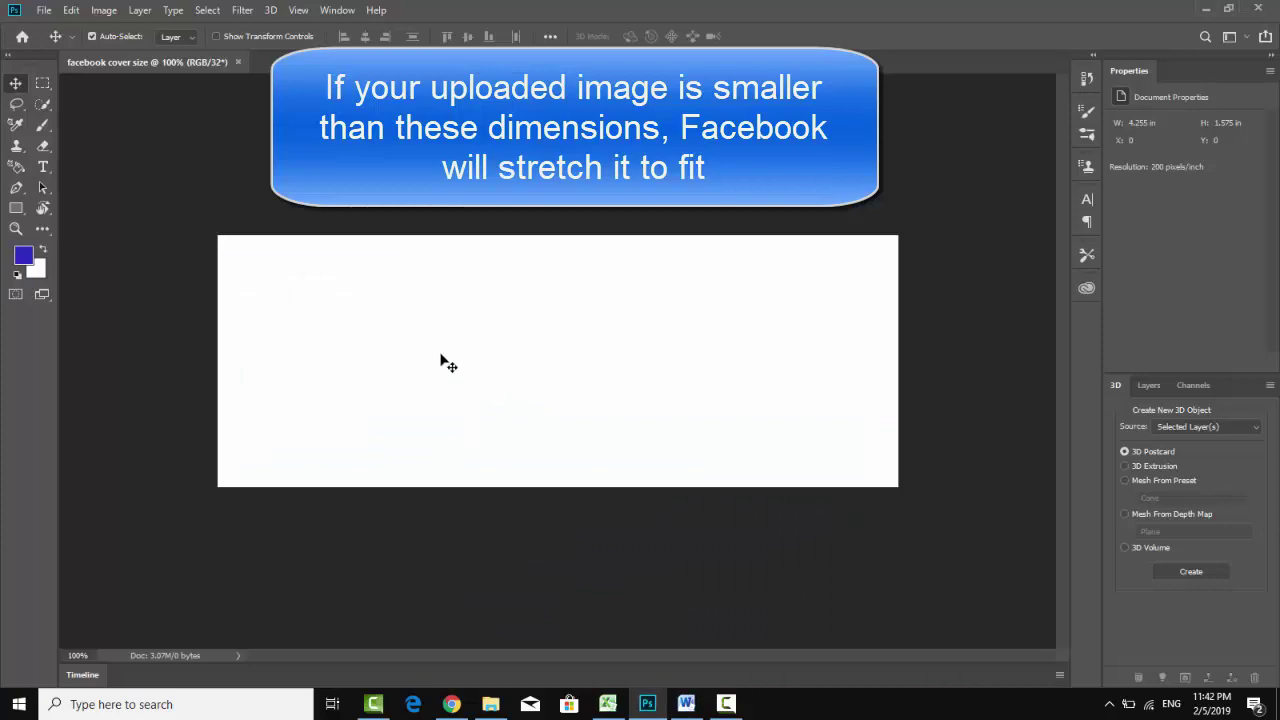
- Add a horizontal 72 pt Myriad Pro text reading "HowtoIt" on the upper part of the canvas
click(44, 168)
click(300, 341)
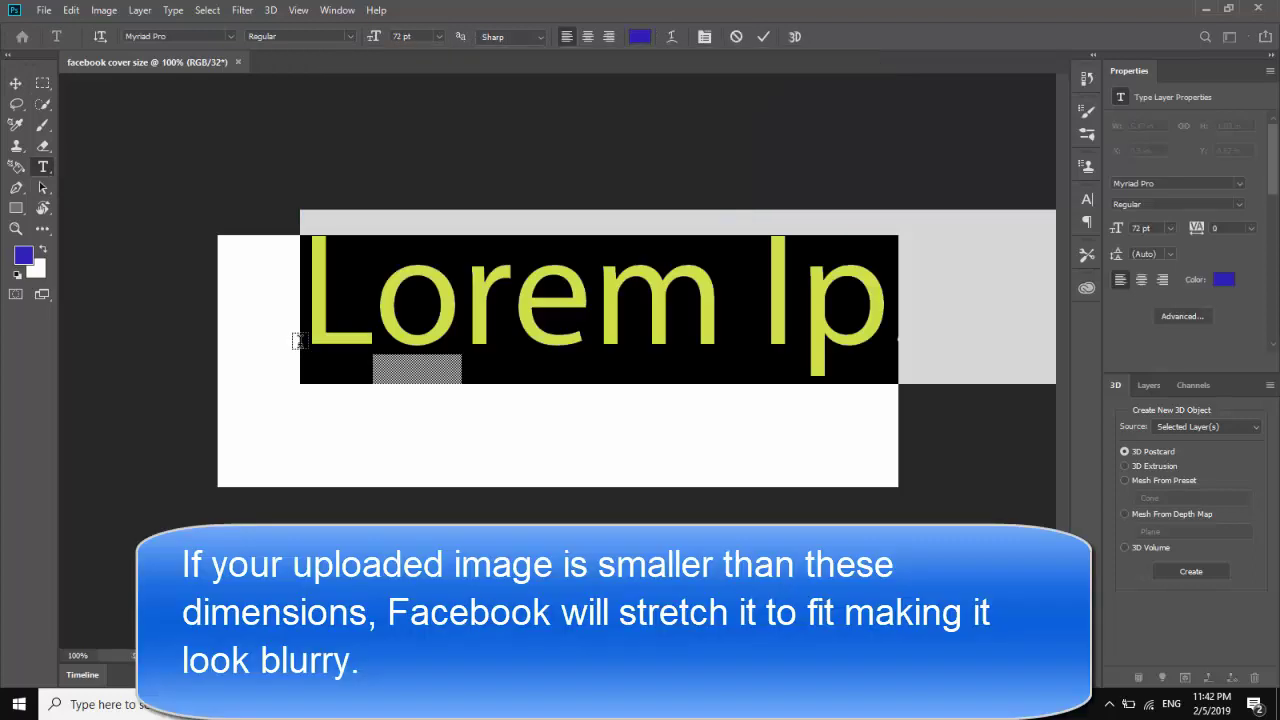
text(How)
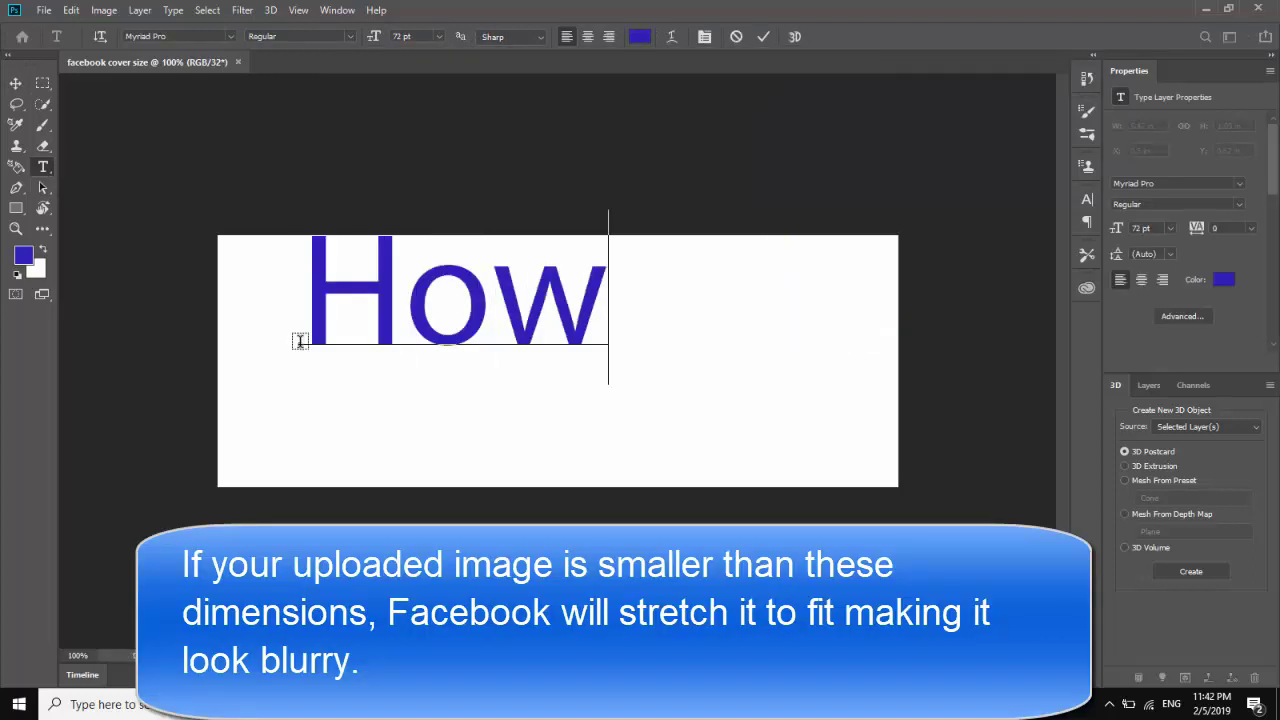
text(tol)
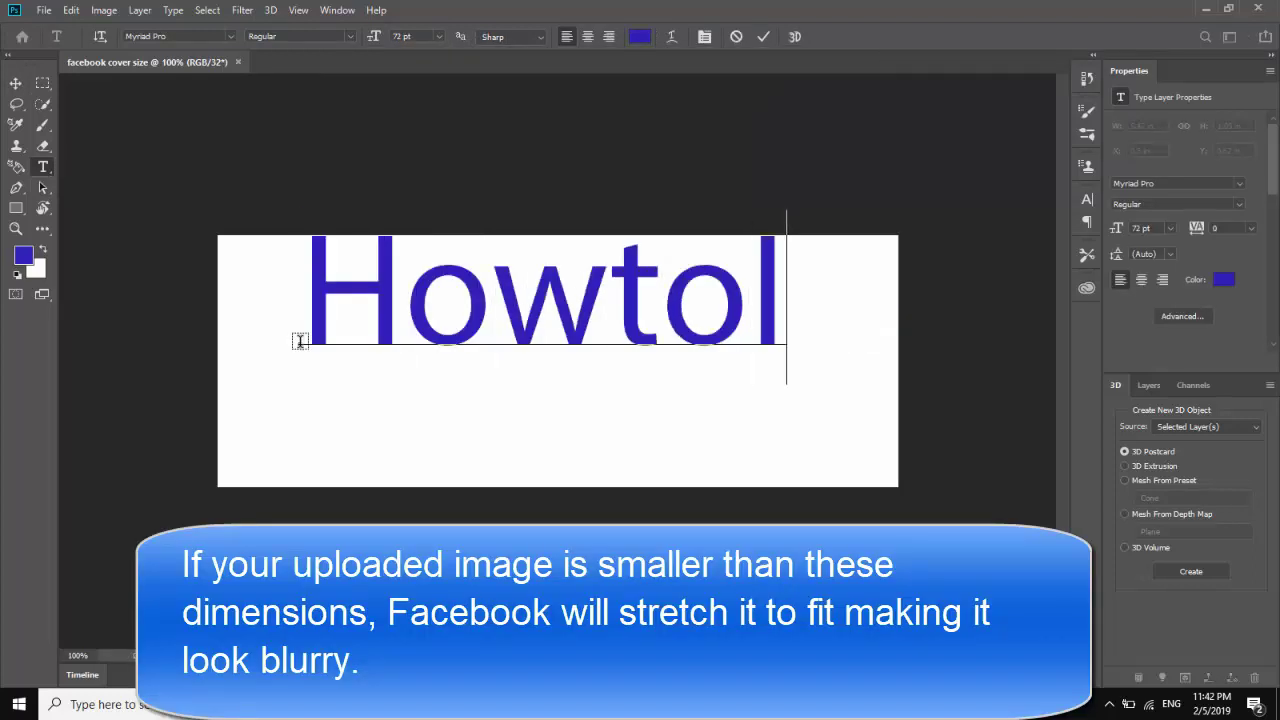
text(t)
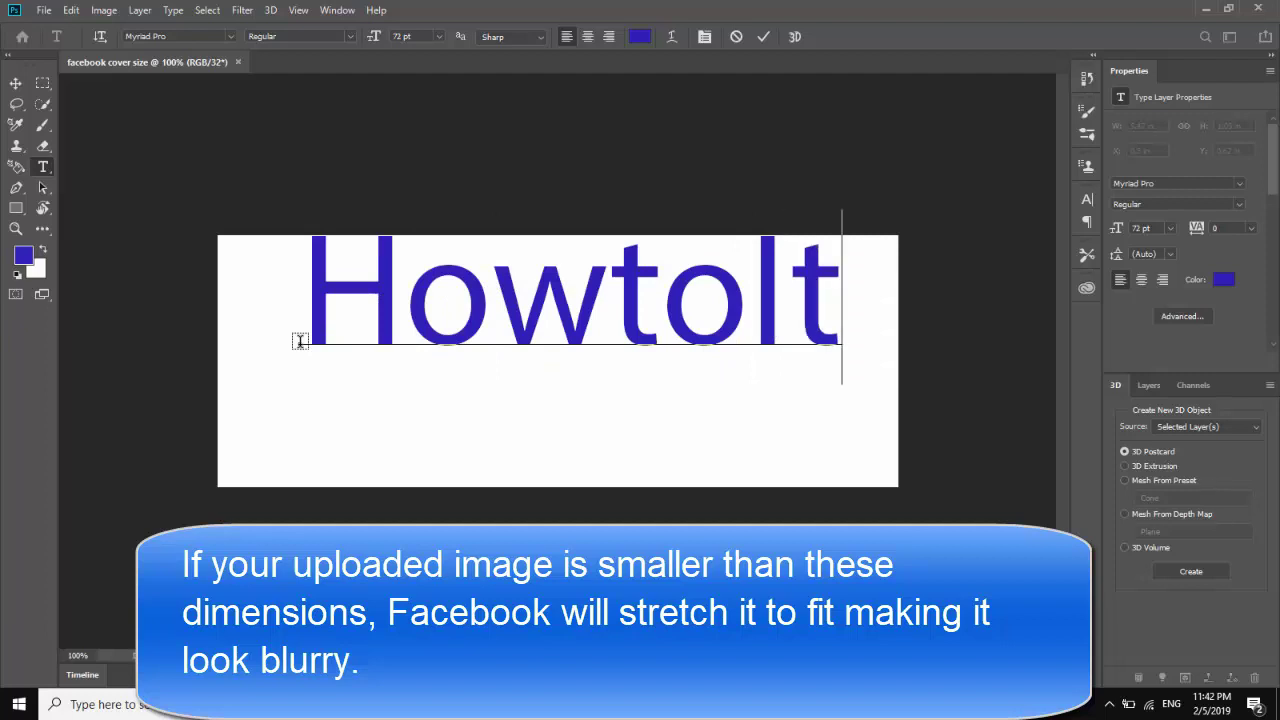
- Erase everything after the initial H from the new text
key(Left)
key(Delete)
key(BackSpace)
key(BackSpace)
key(BackSpace)
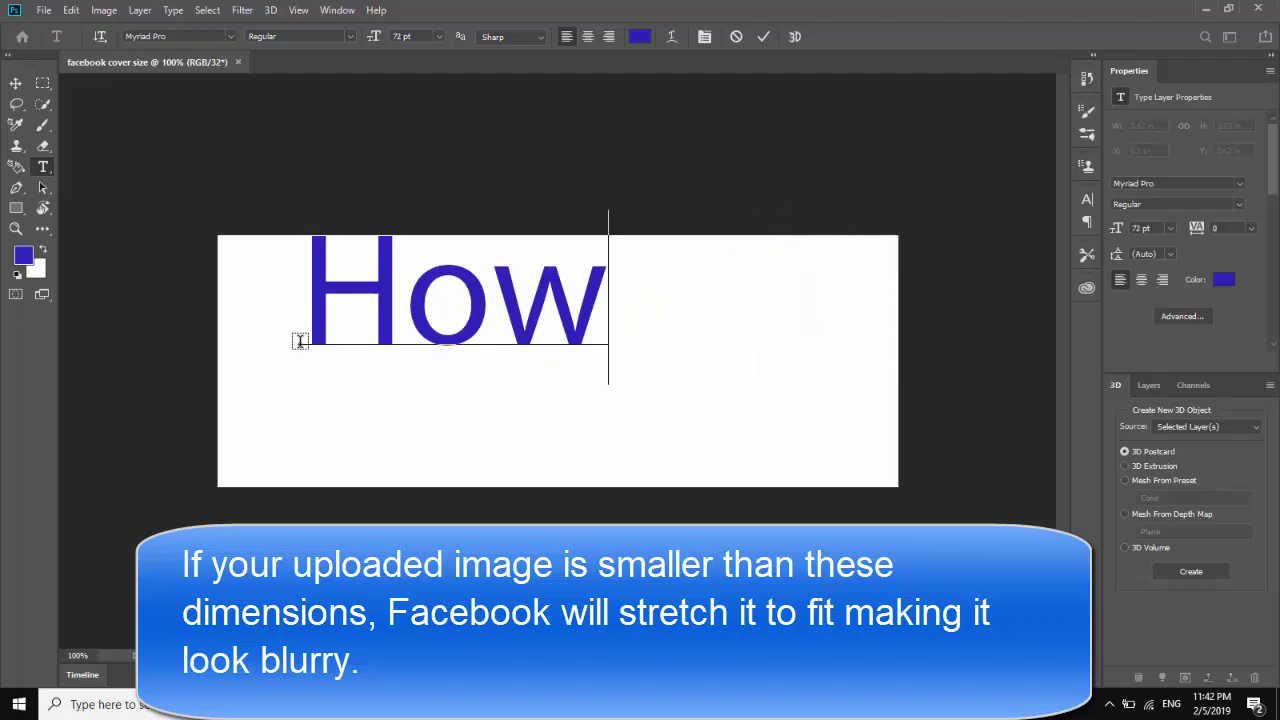
key(Left)
key(Delete)
key(Left)
key(Delete)
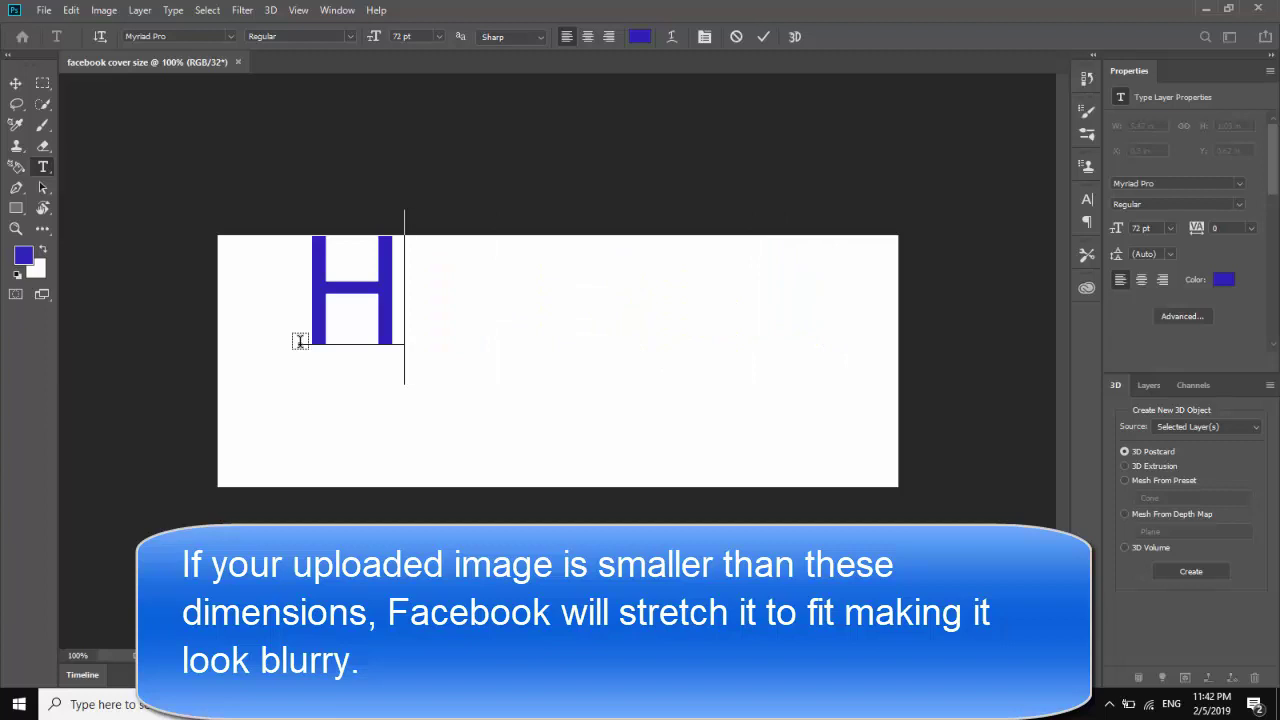
- Complete the text as "HowTo" and move it to the lower left area of the canvas
text(pw)
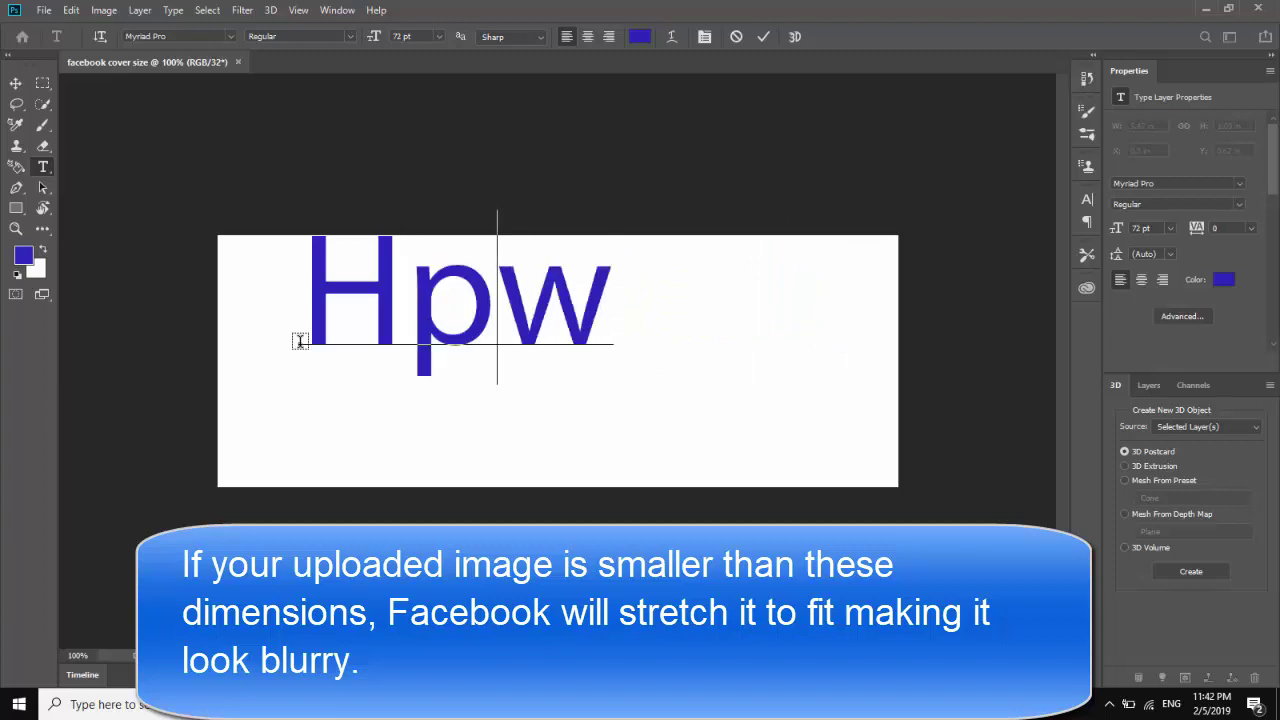
key(Delete)
key(BackSpace)
text(o)
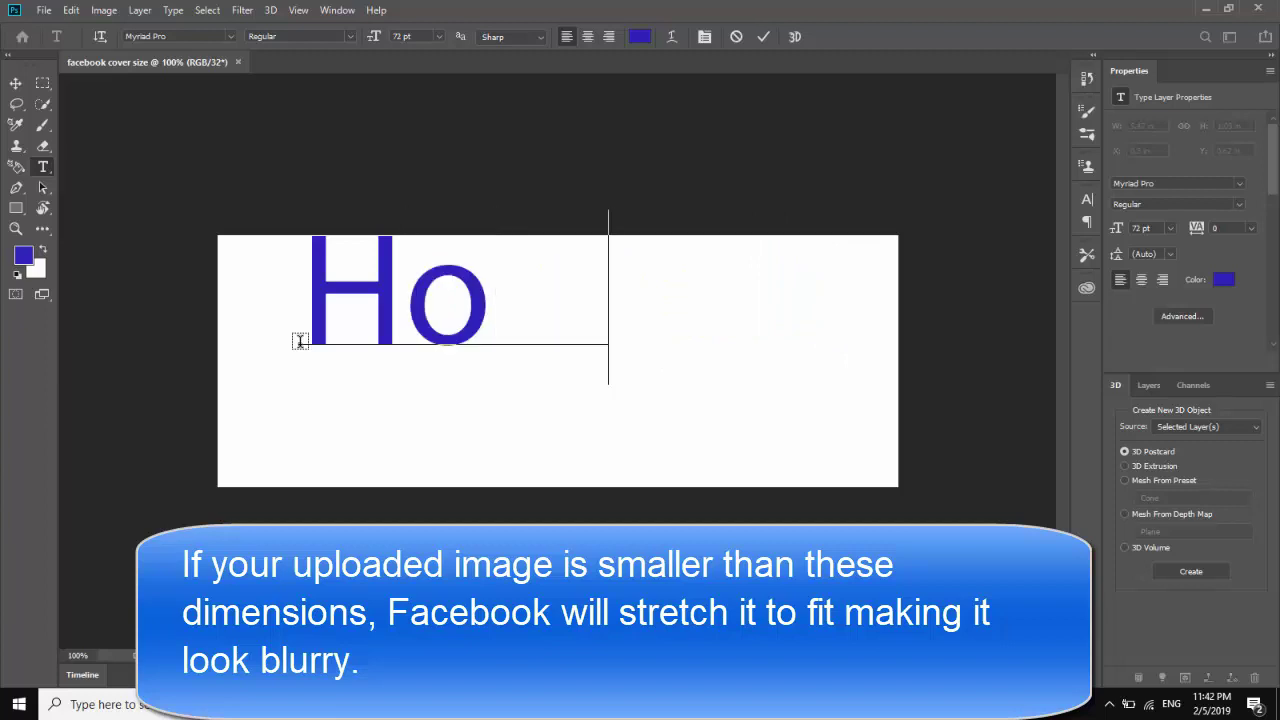
text(w o)
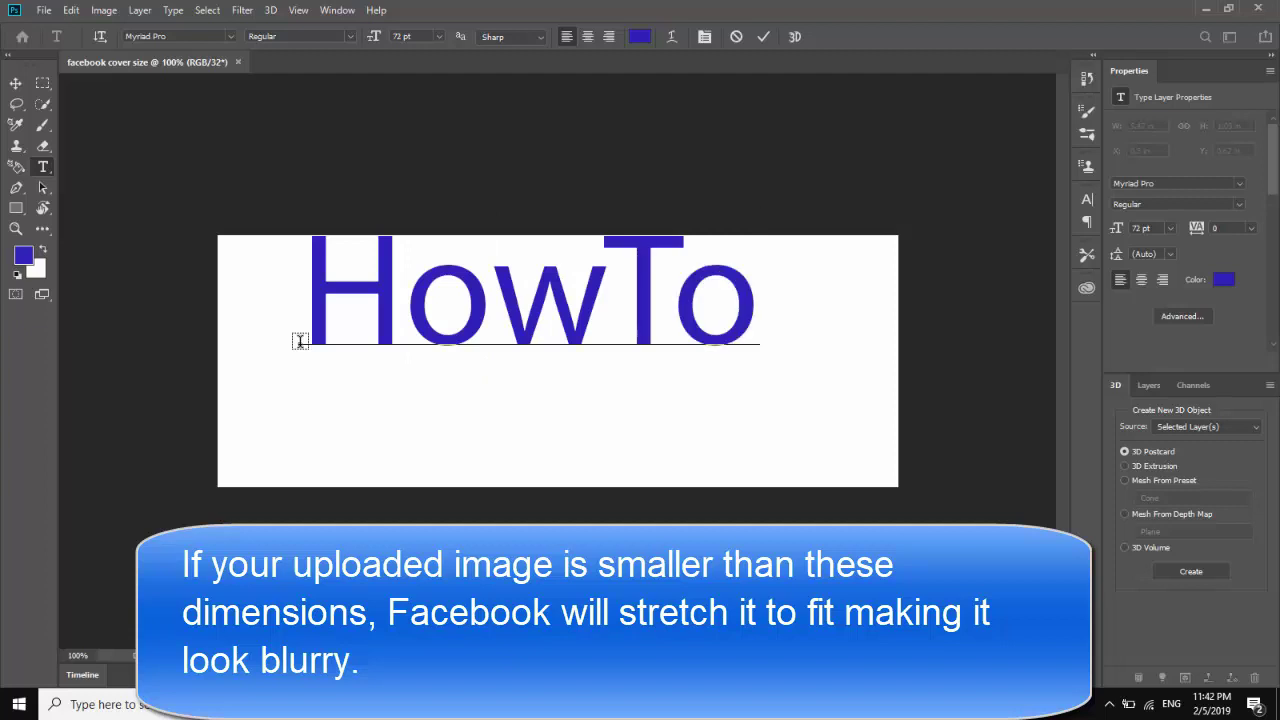
click(15, 86)
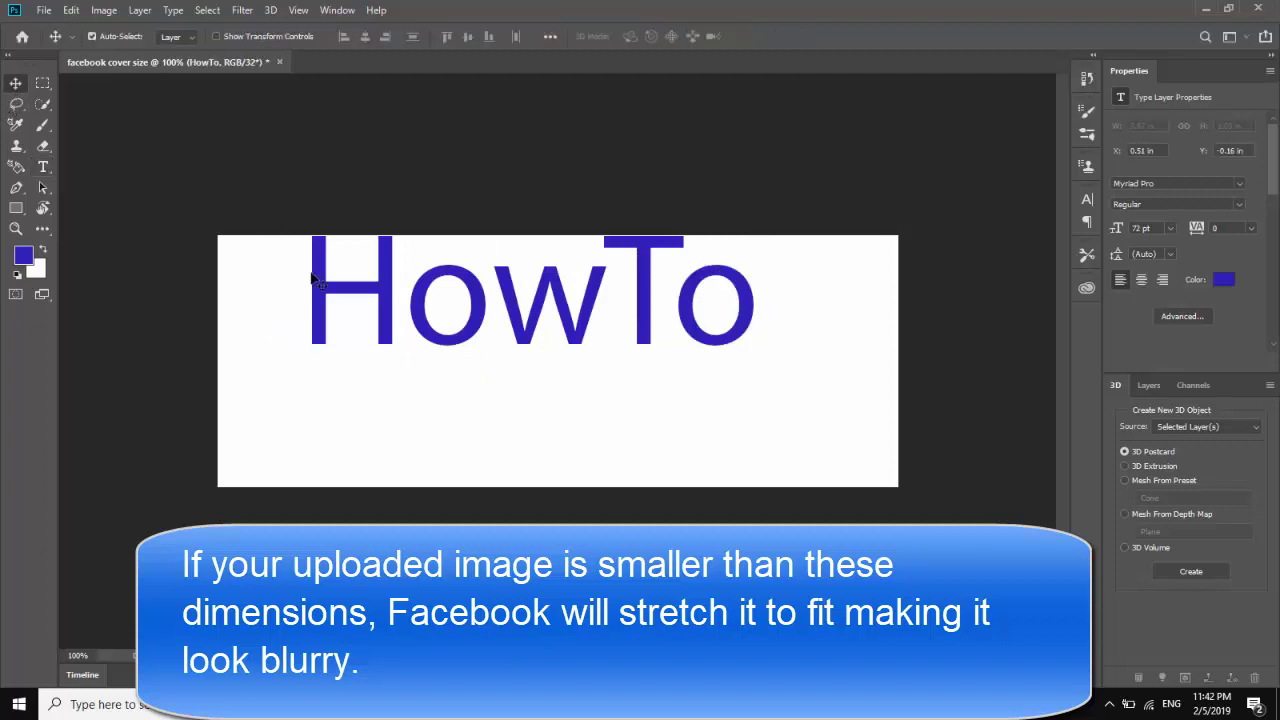
drag(326, 286, 253, 403)
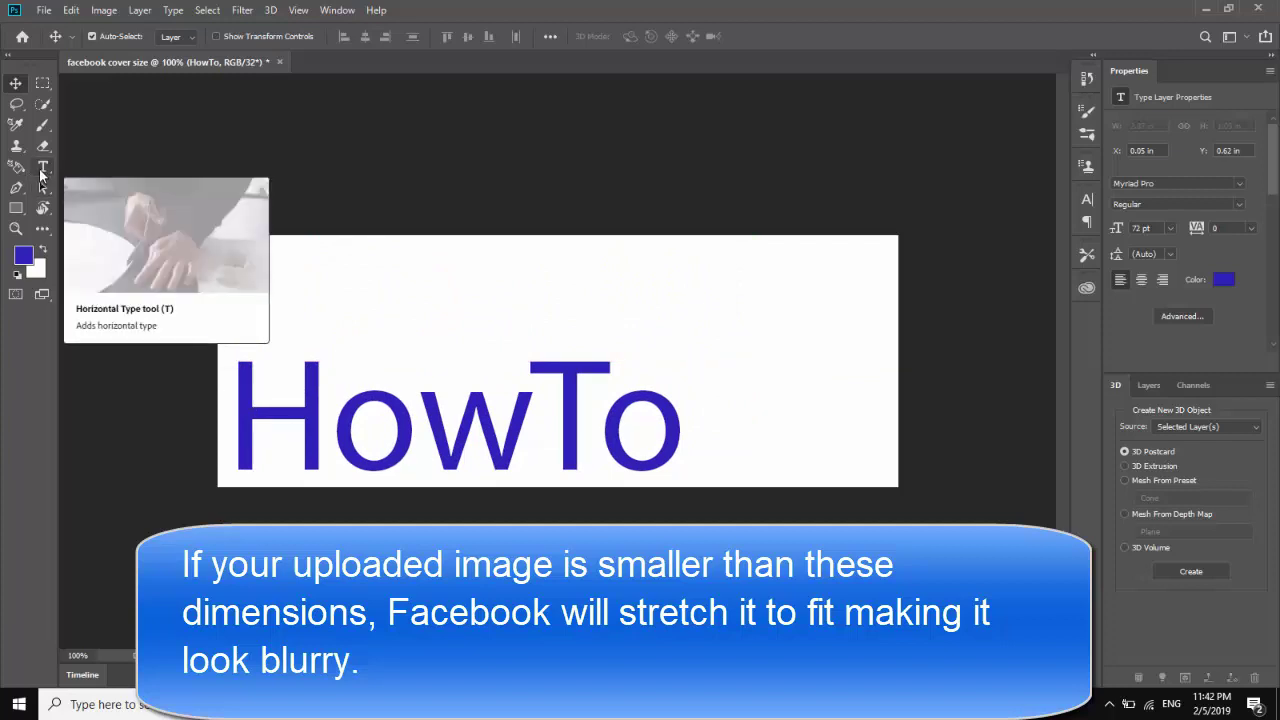
- Add a second horizontal text reading "Tech2pk" above the HowTo text on the canvas
click(47, 171)
click(380, 305)
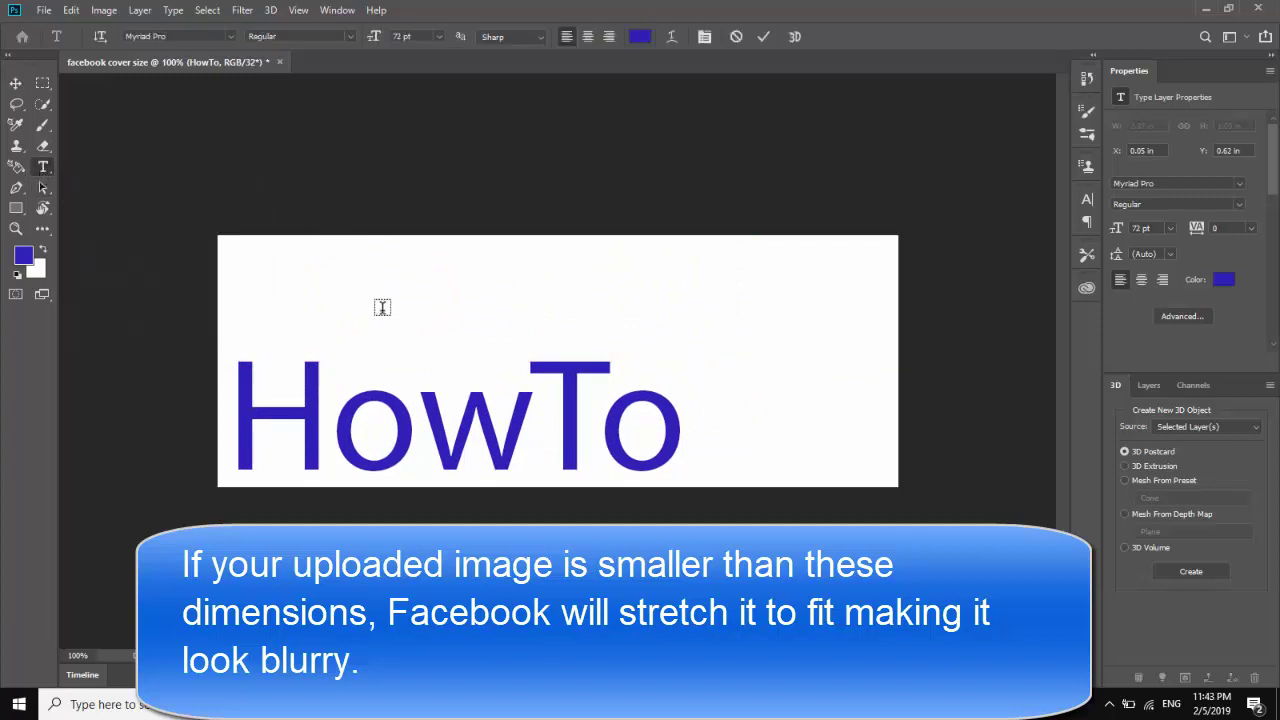
text(I)
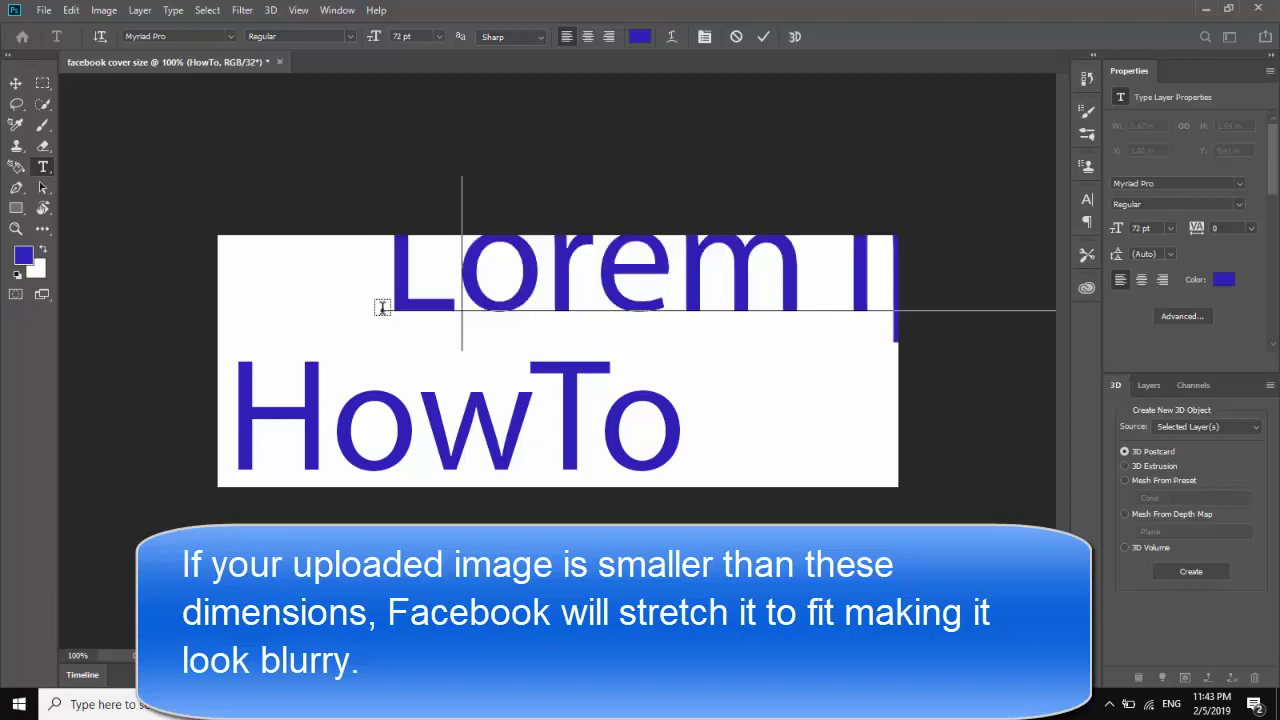
text(hec)
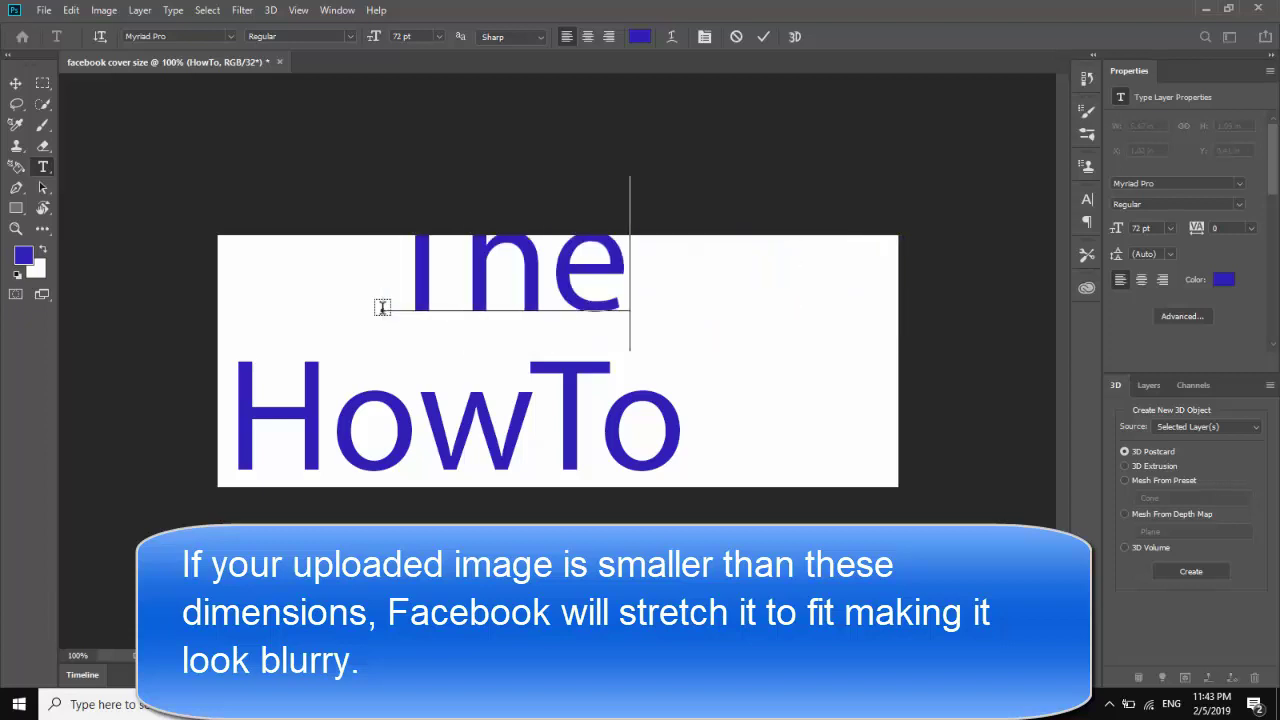
key(BackSpace)
key(BackSpace)
key(BackSpace)
text(ech2)
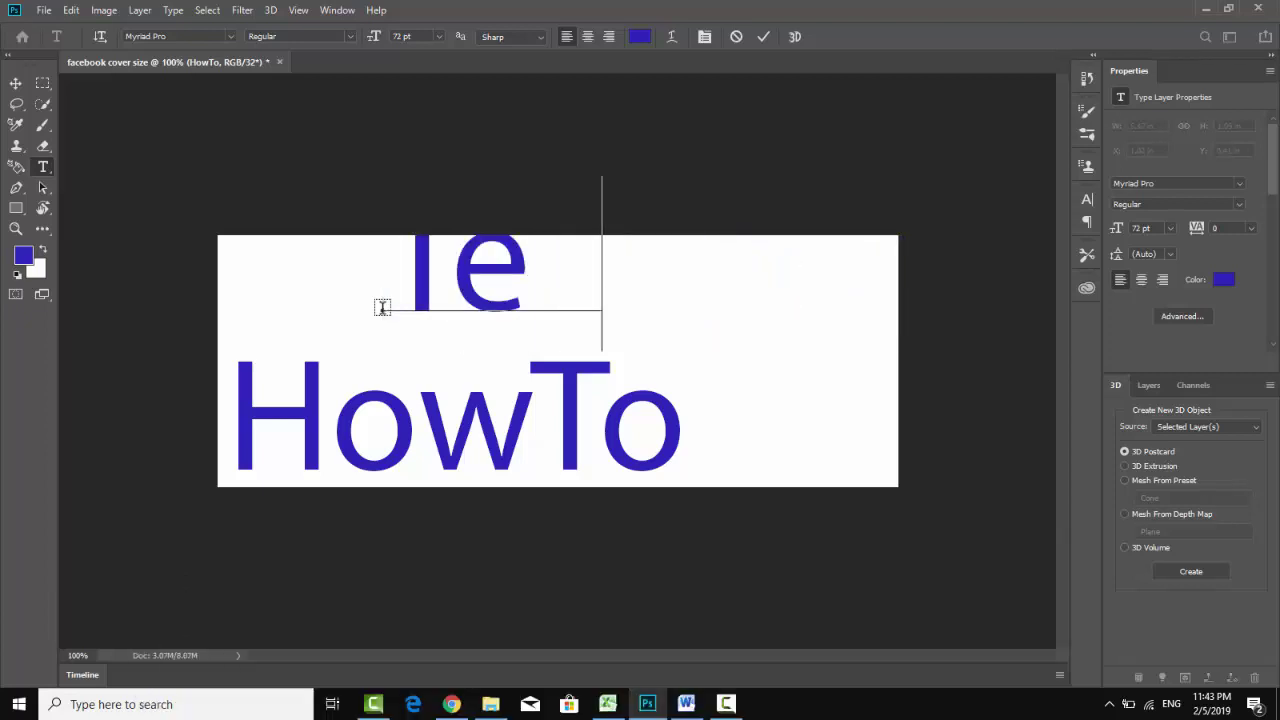
text(pk)
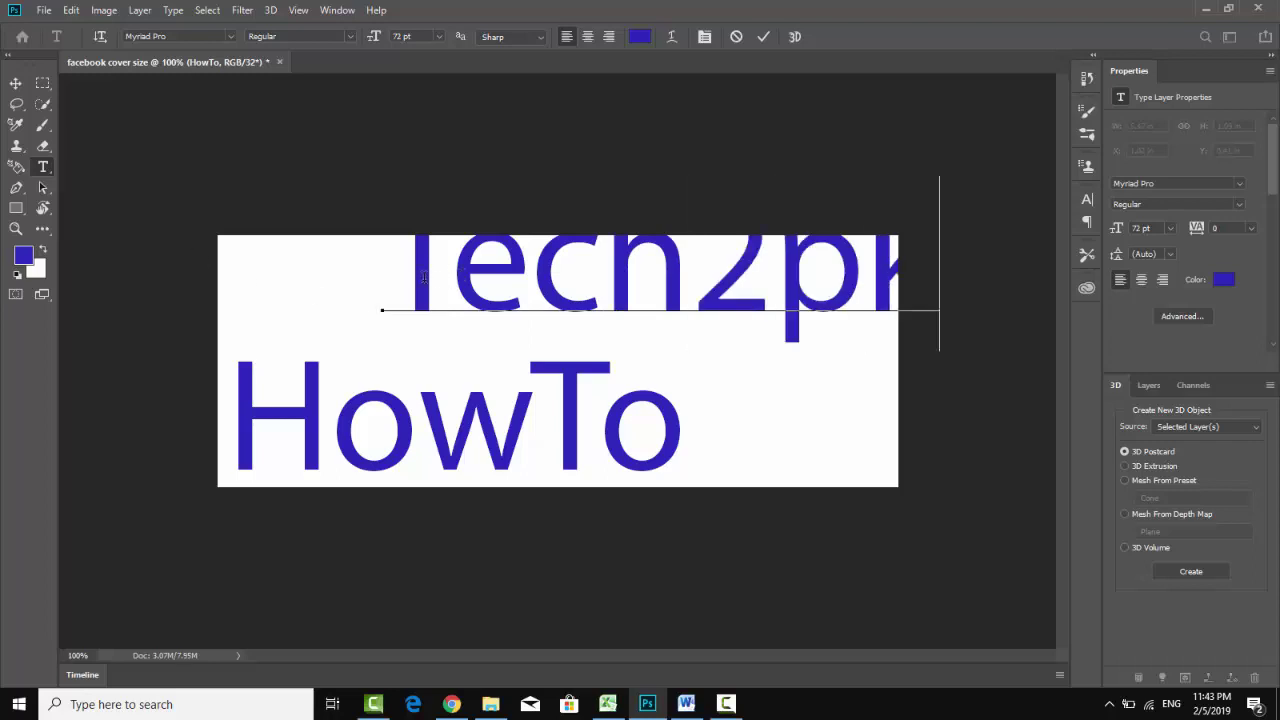
- Reduce the whole Tech2pk text to 36 pt and move it to the upper right area of the canvas
drag(450, 272, 737, 265)
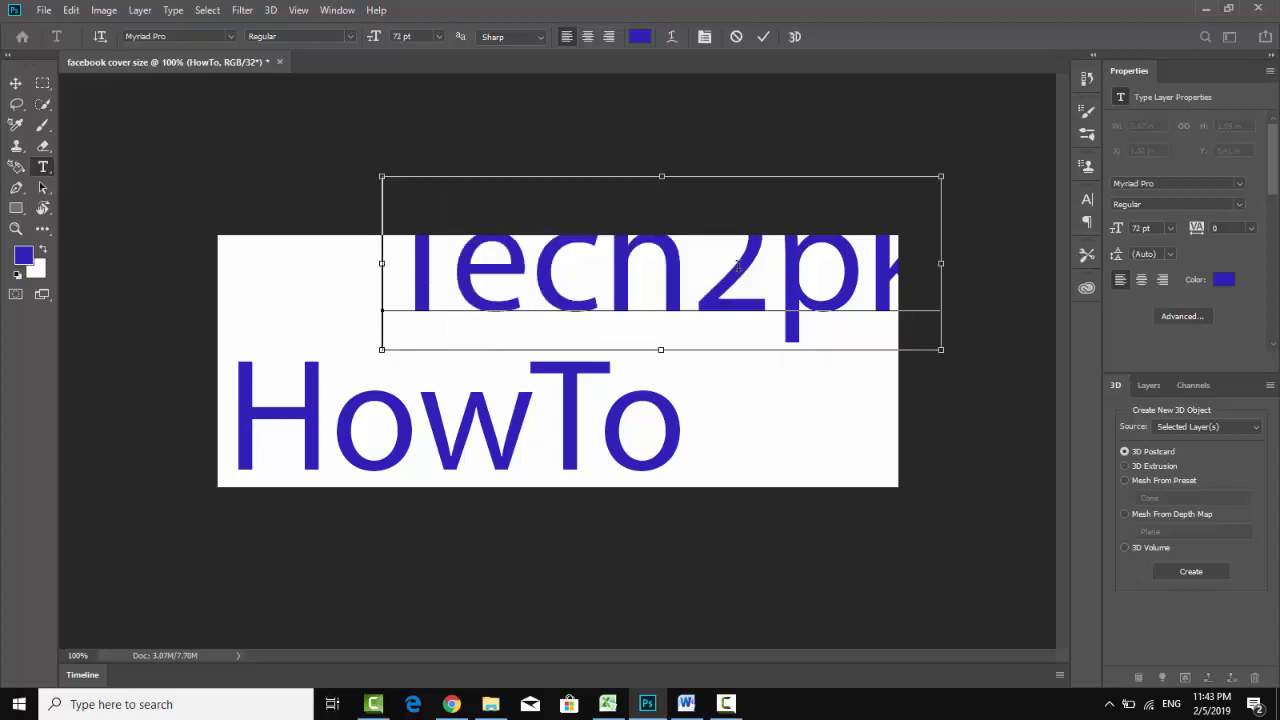
double_click(737, 265)
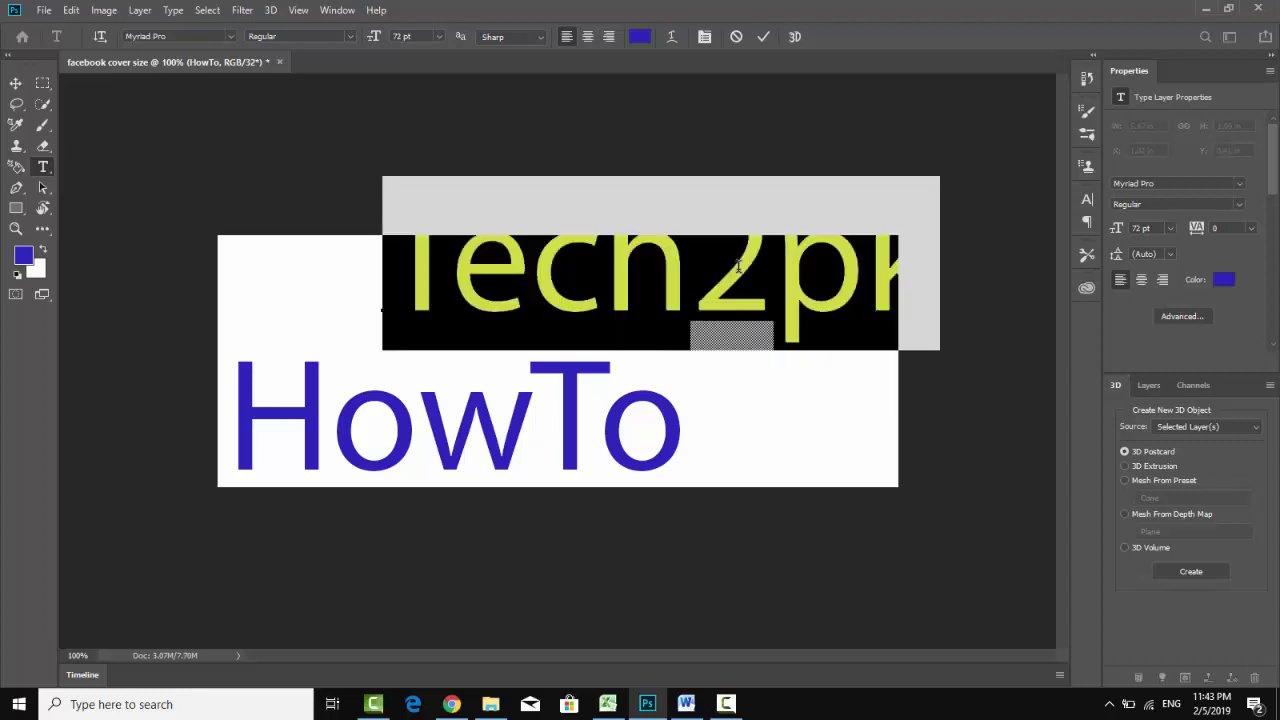
click(439, 37)
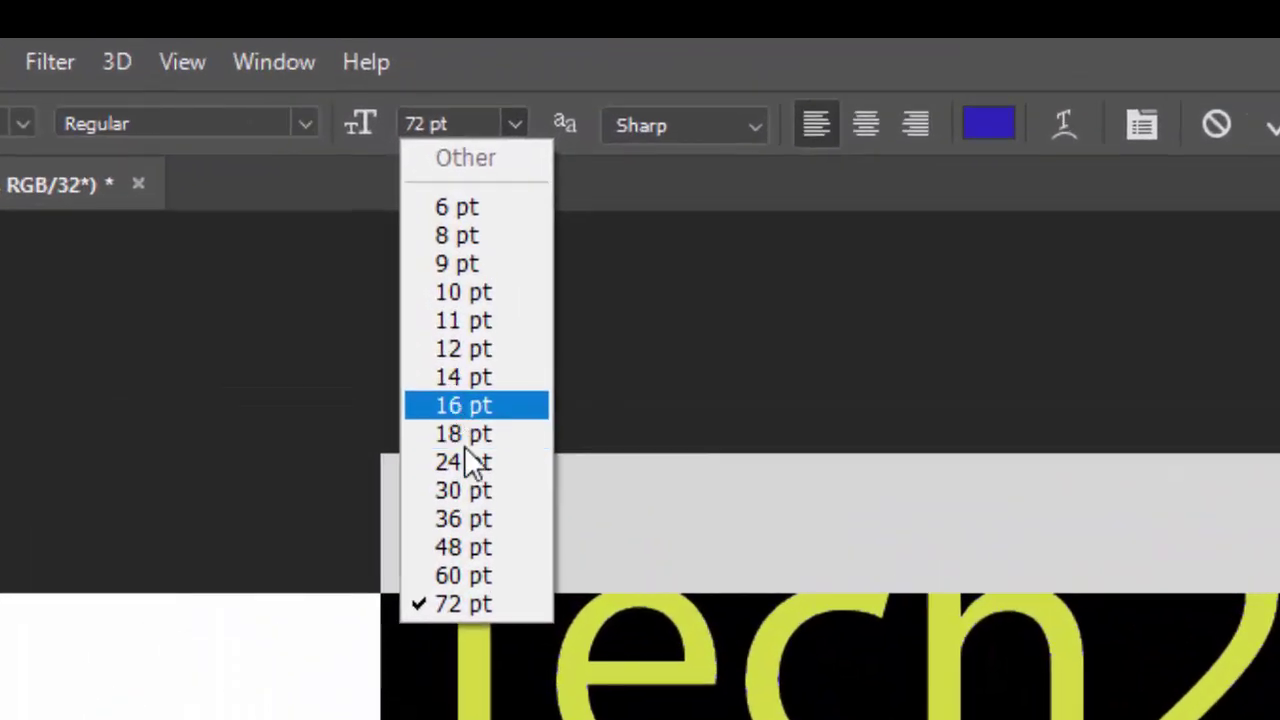
click(477, 516)
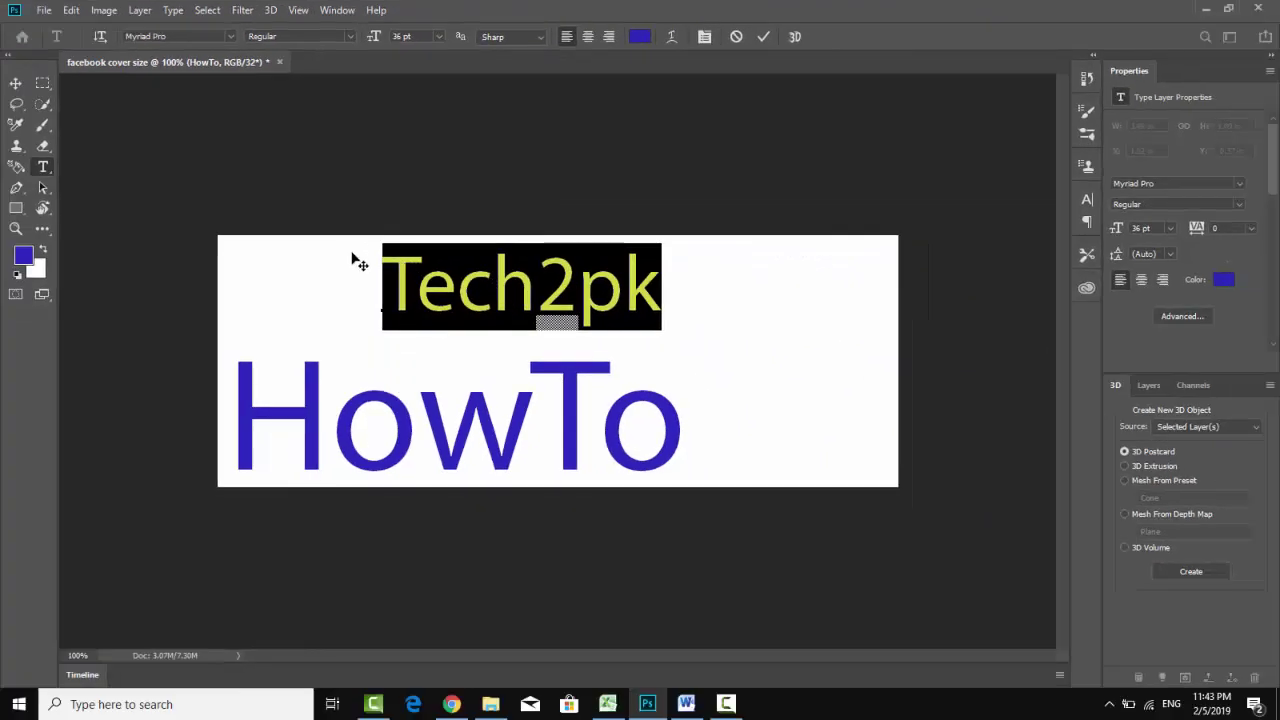
click(15, 85)
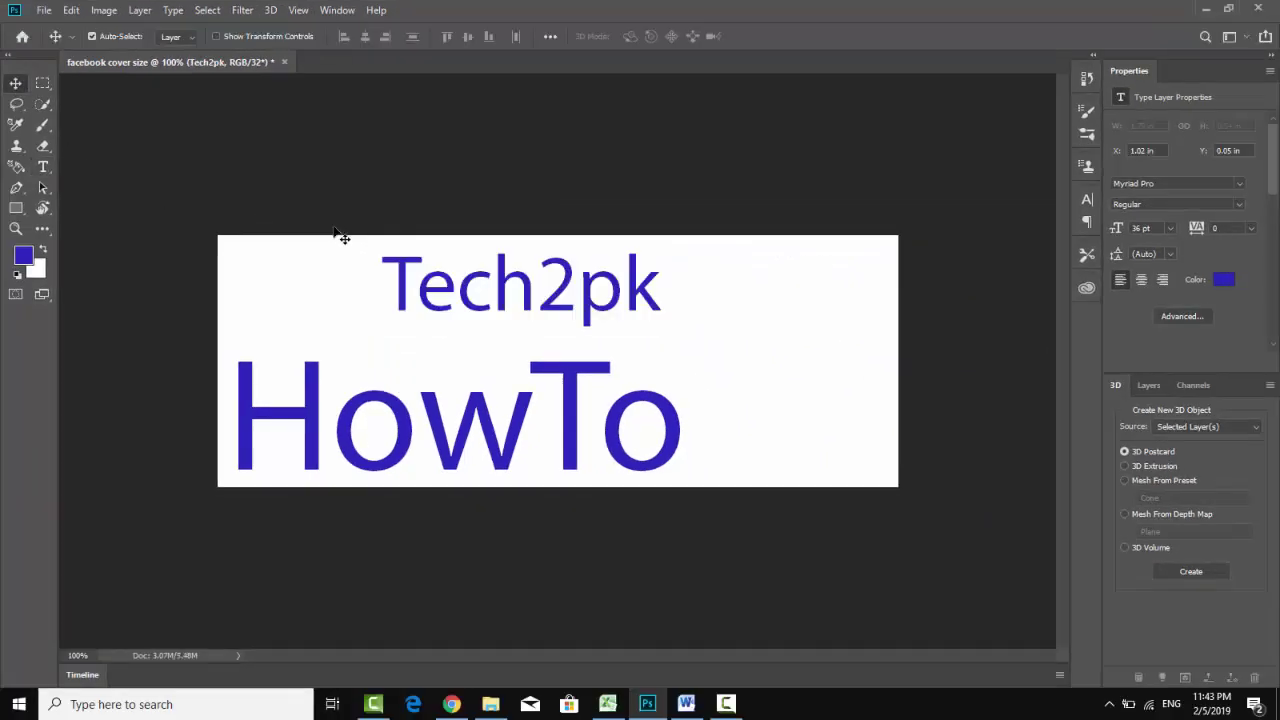
drag(425, 290, 640, 296)
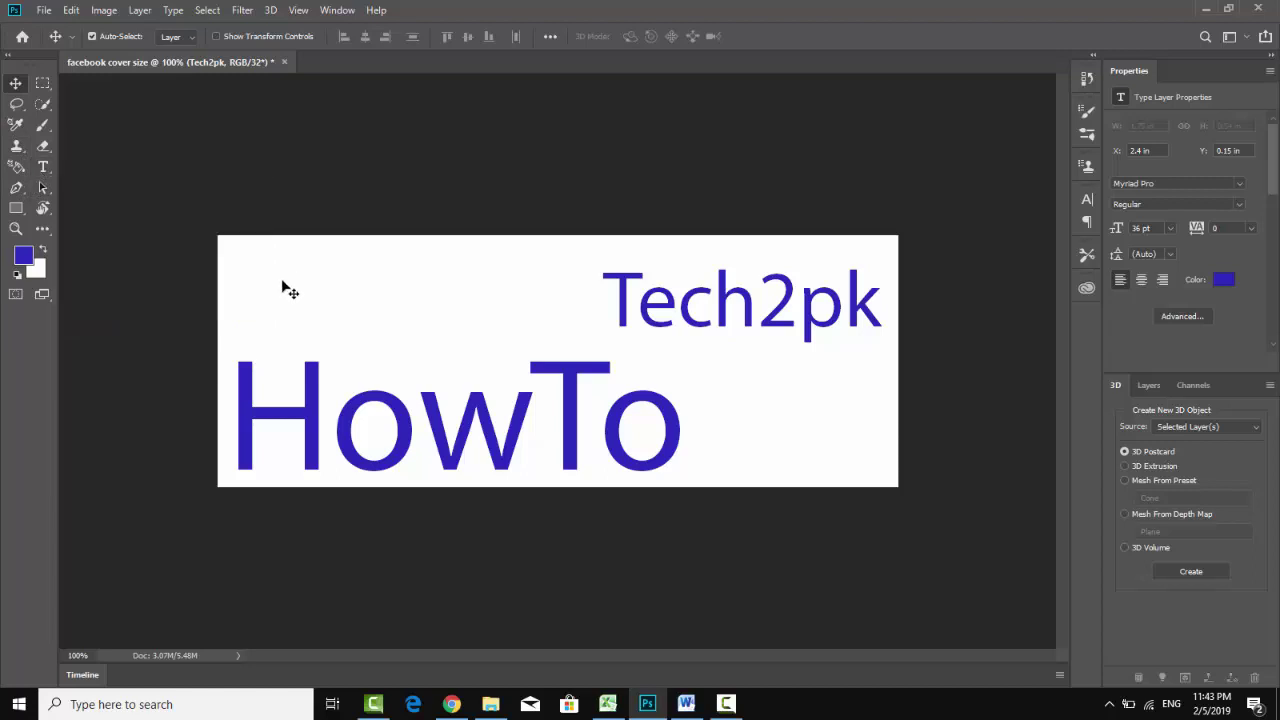
- Add a third text reading "Video That solve problem" in the upper left area of the canvas
click(43, 168)
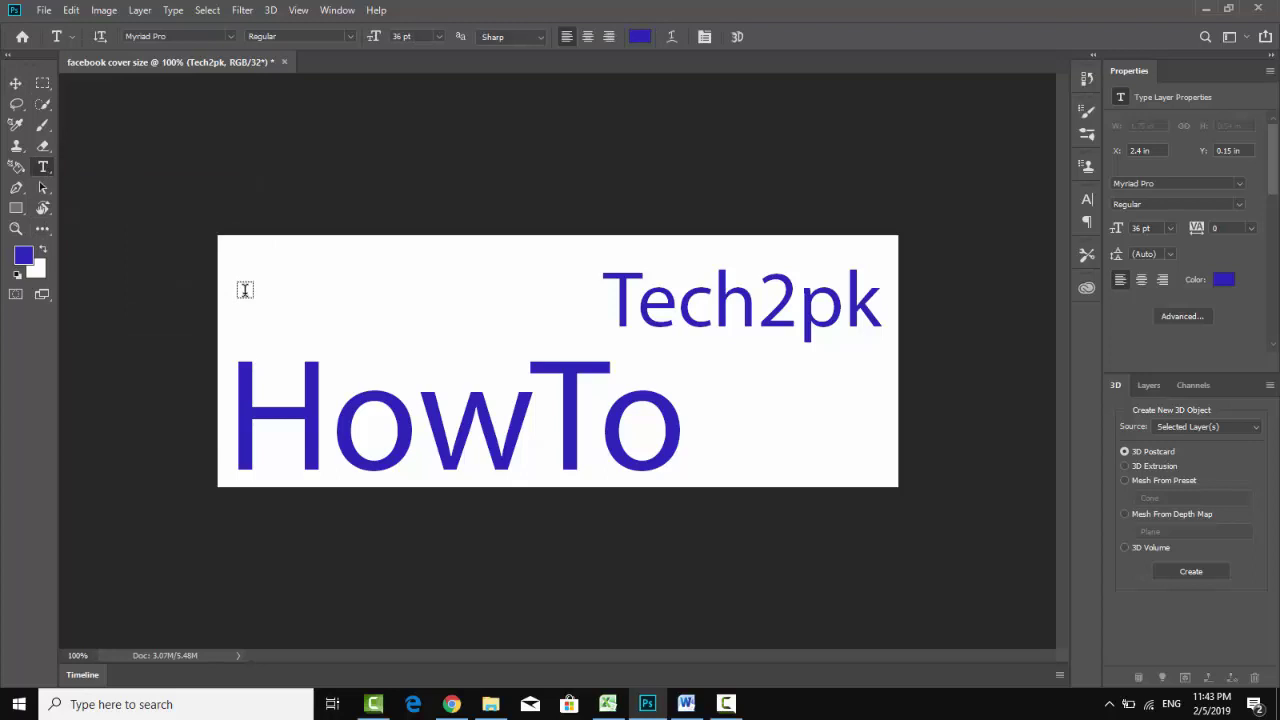
click(244, 290)
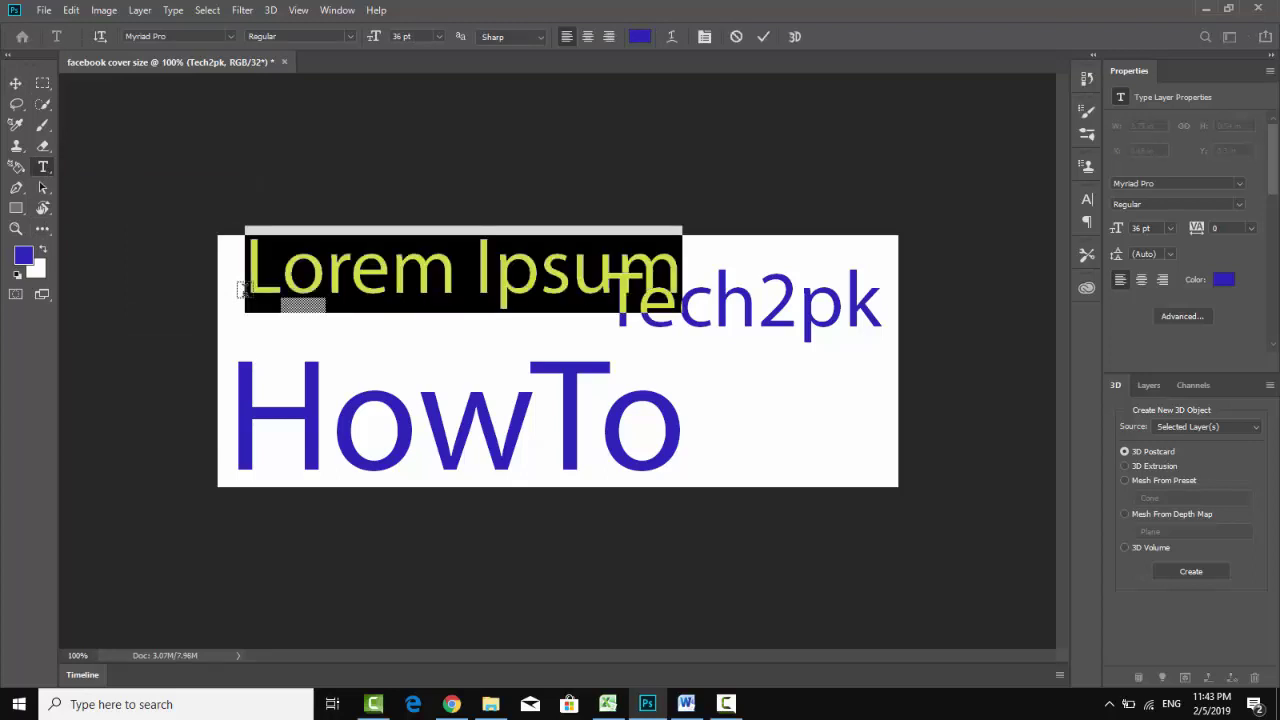
text(Vide)
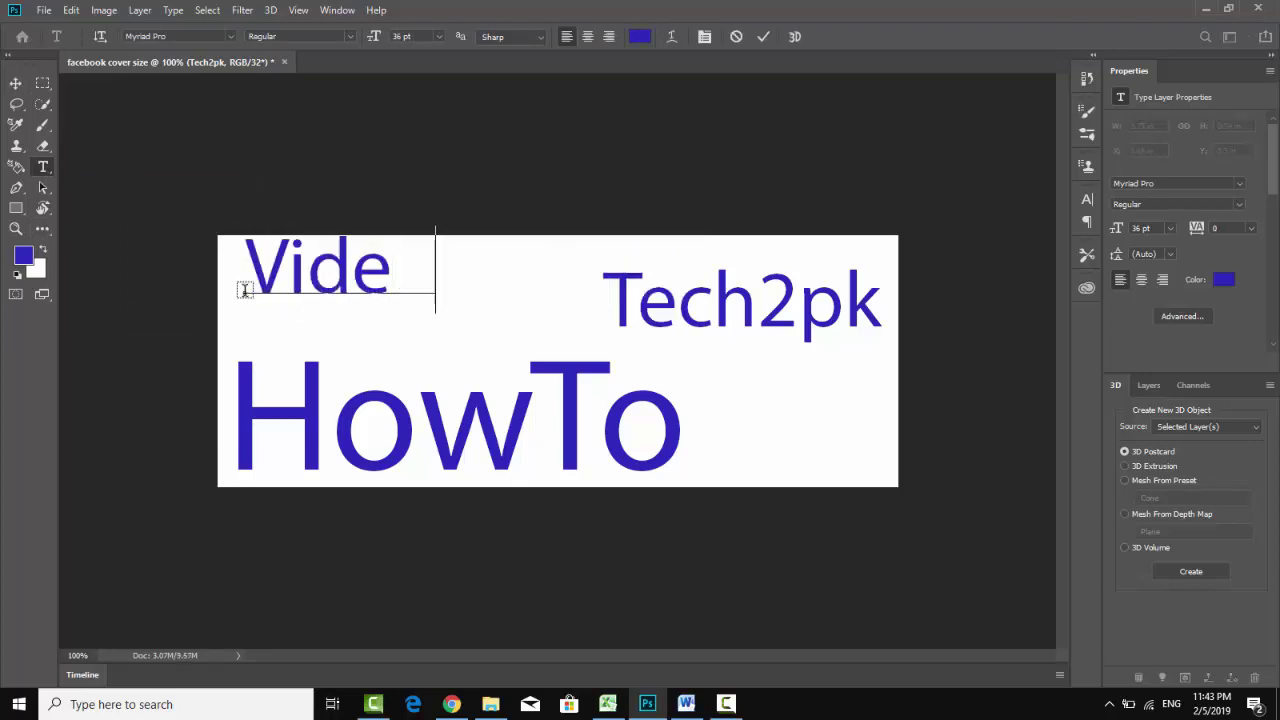
text(o Tha)
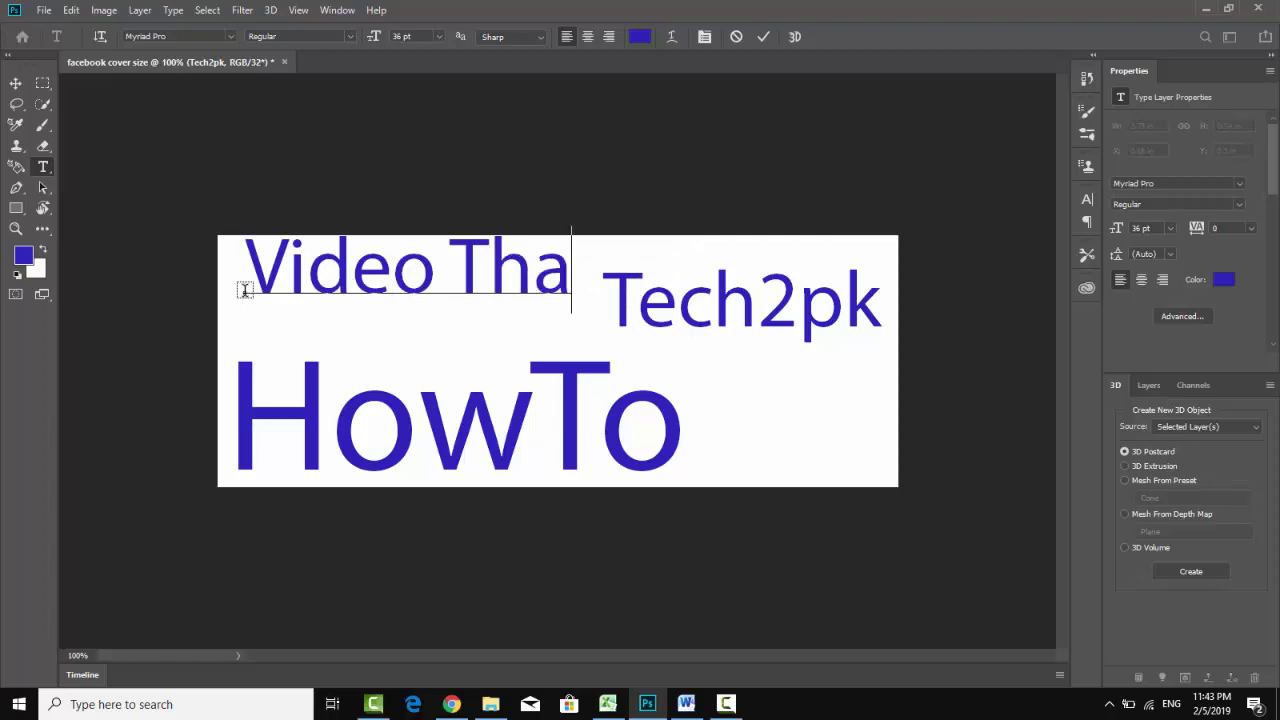
text(t solve )
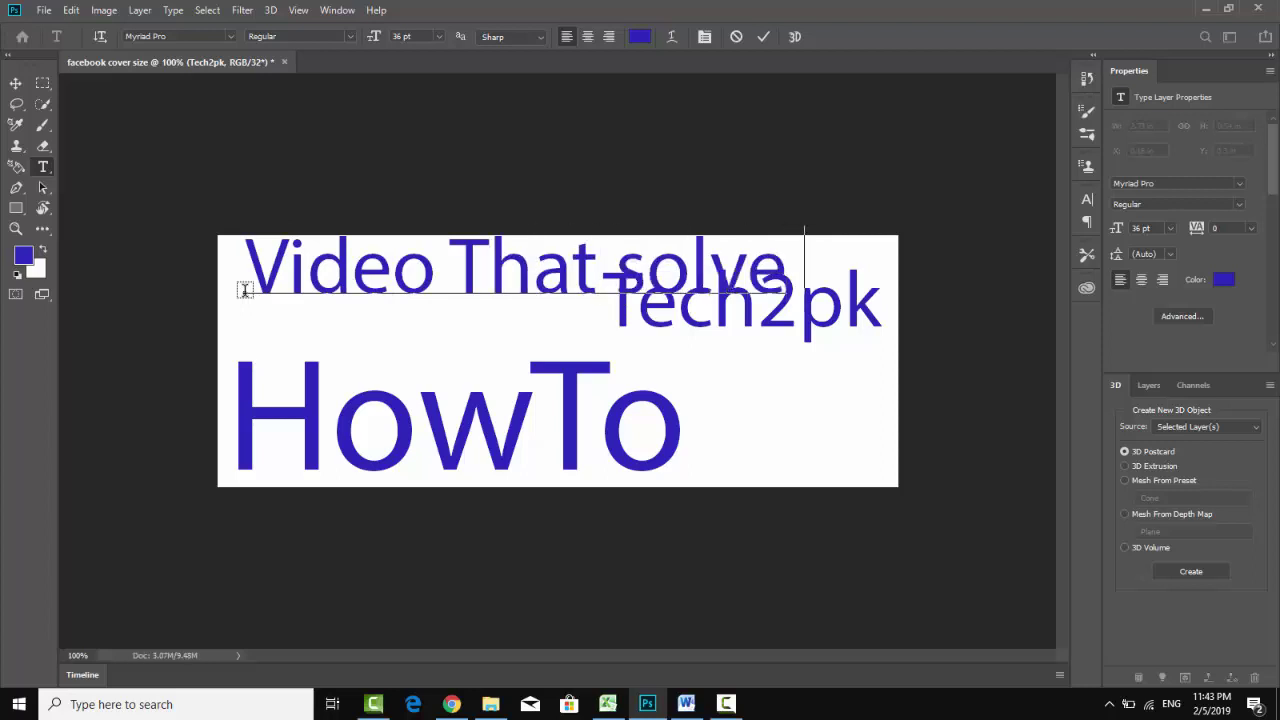
text(problem)
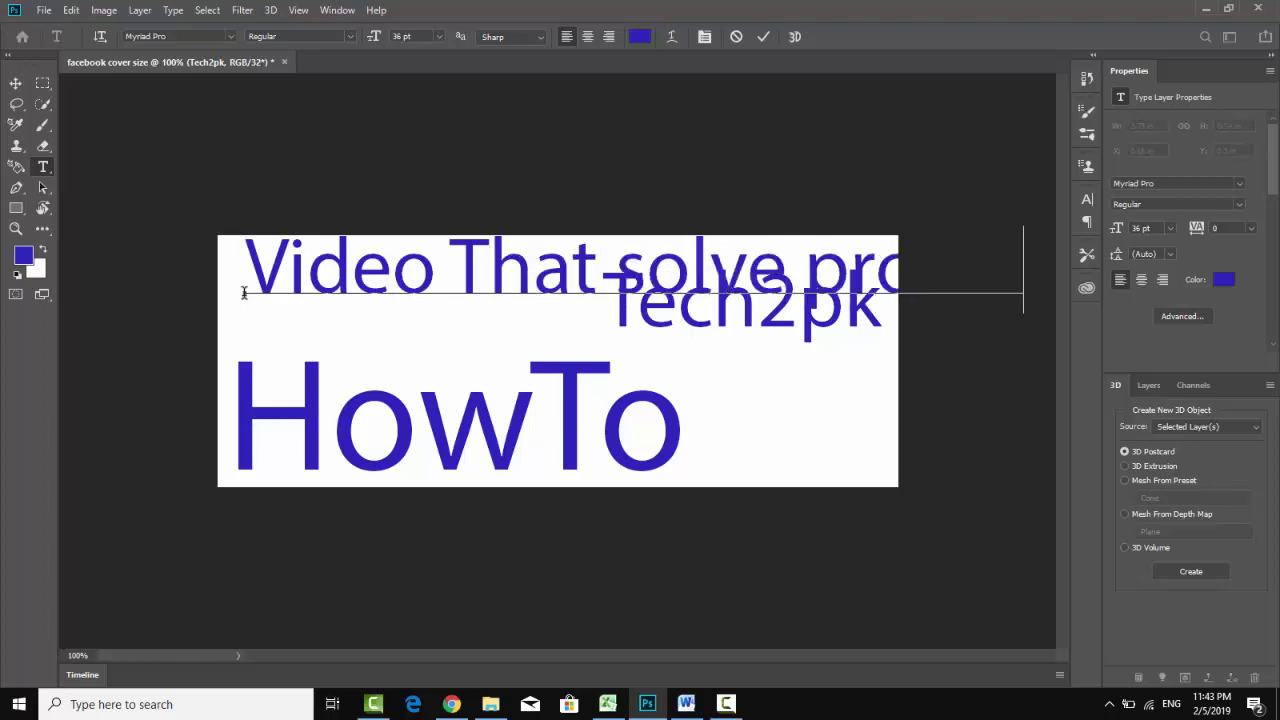
- Select the entire "Video That solve problem" text and reduce its font size to 18 pt
key(shift+Left)
key(shift+Left)
key(shift+Left)
key(shift+Left)
key(shift+Left)
key(shift+Left)
key(shift+Left)
key(shift+Left)
key(shift+Left)
key(shift+Left)
key(shift+Left)
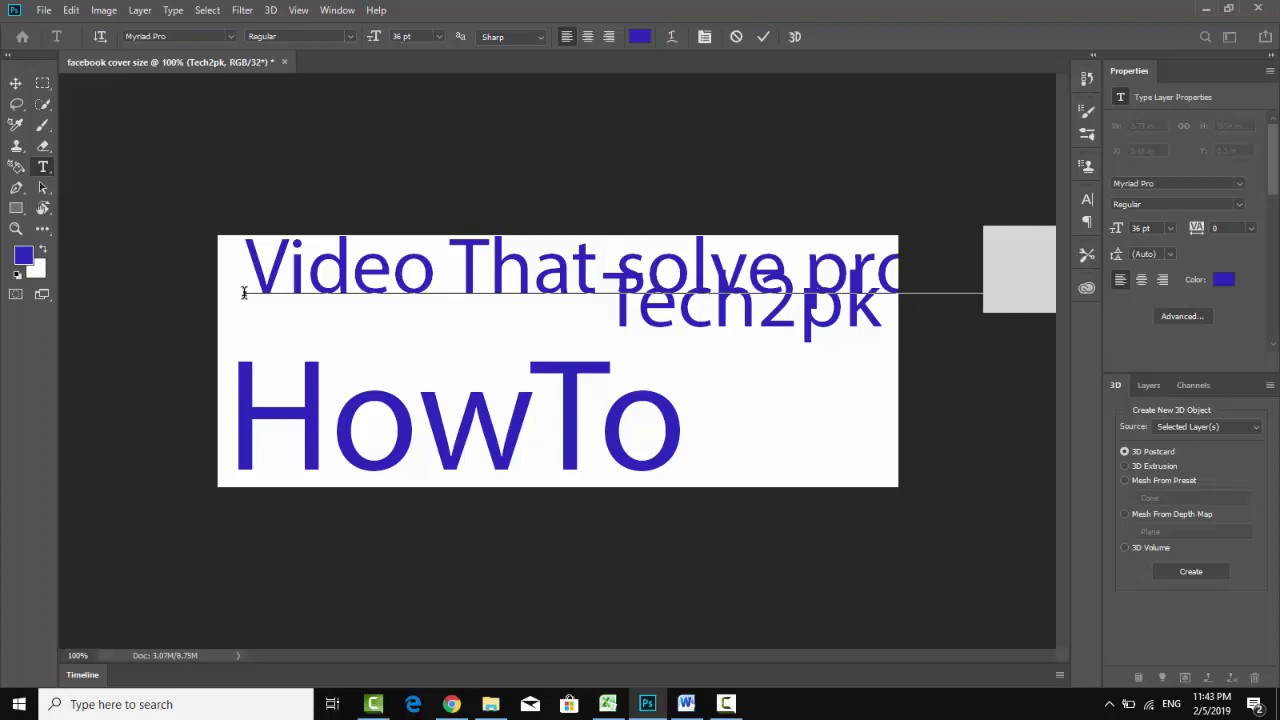
key(shift+Left)
key(shift+Left)
key(shift+Left)
key(shift+Left)
key(shift+Left)
key(shift+Left)
key(shift+Left)
key(shift+Left)
key(shift+Left)
key(shift+Left)
key(shift+Left)
key(shift+Left)
key(shift+Left)
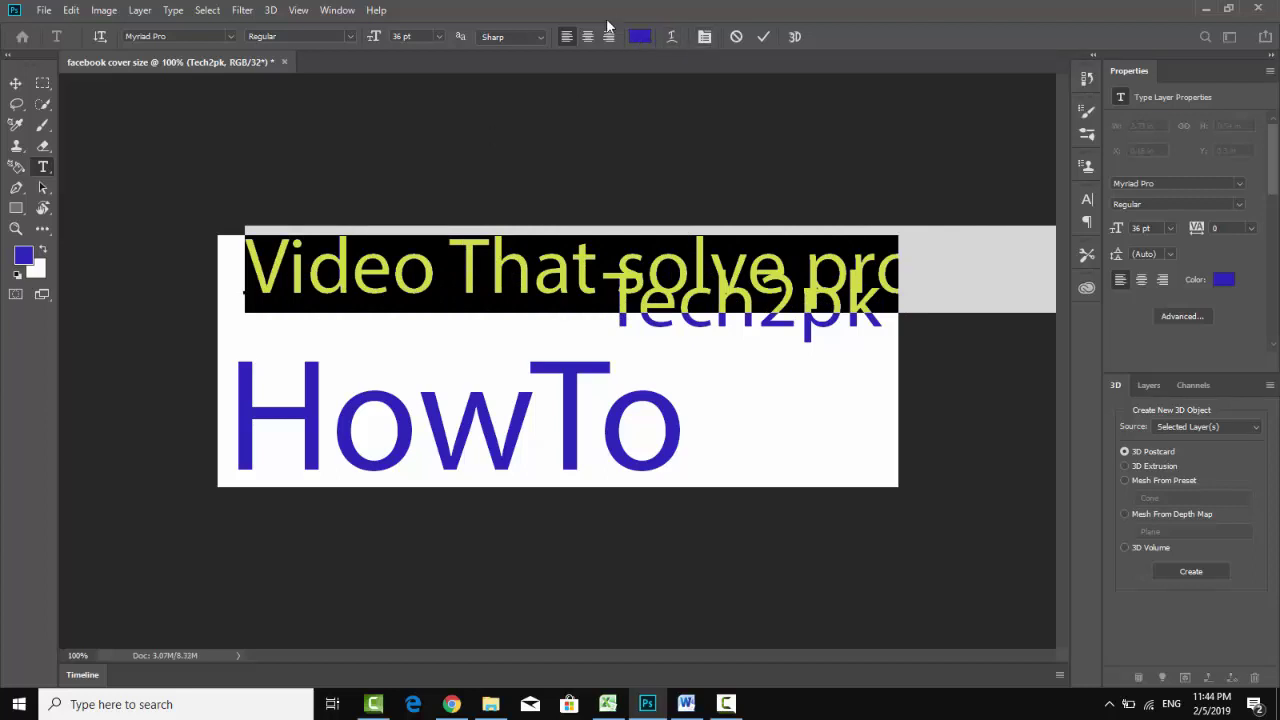
click(440, 36)
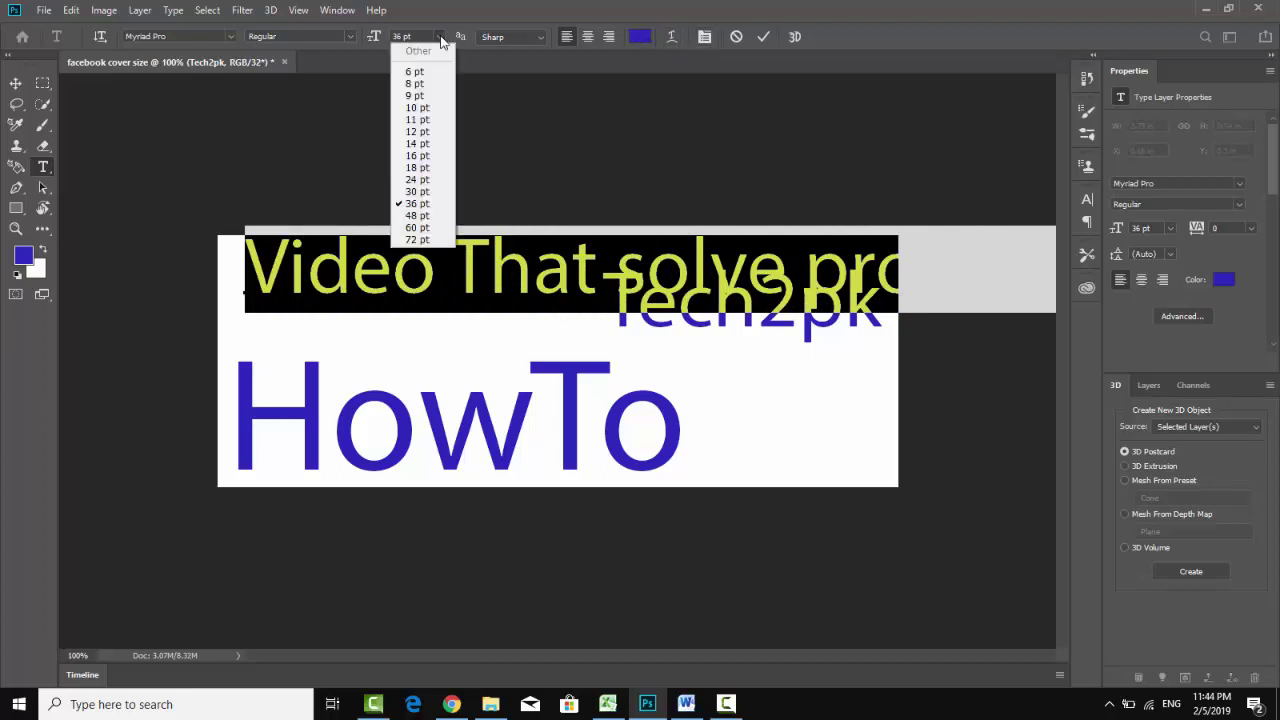
click(416, 181)
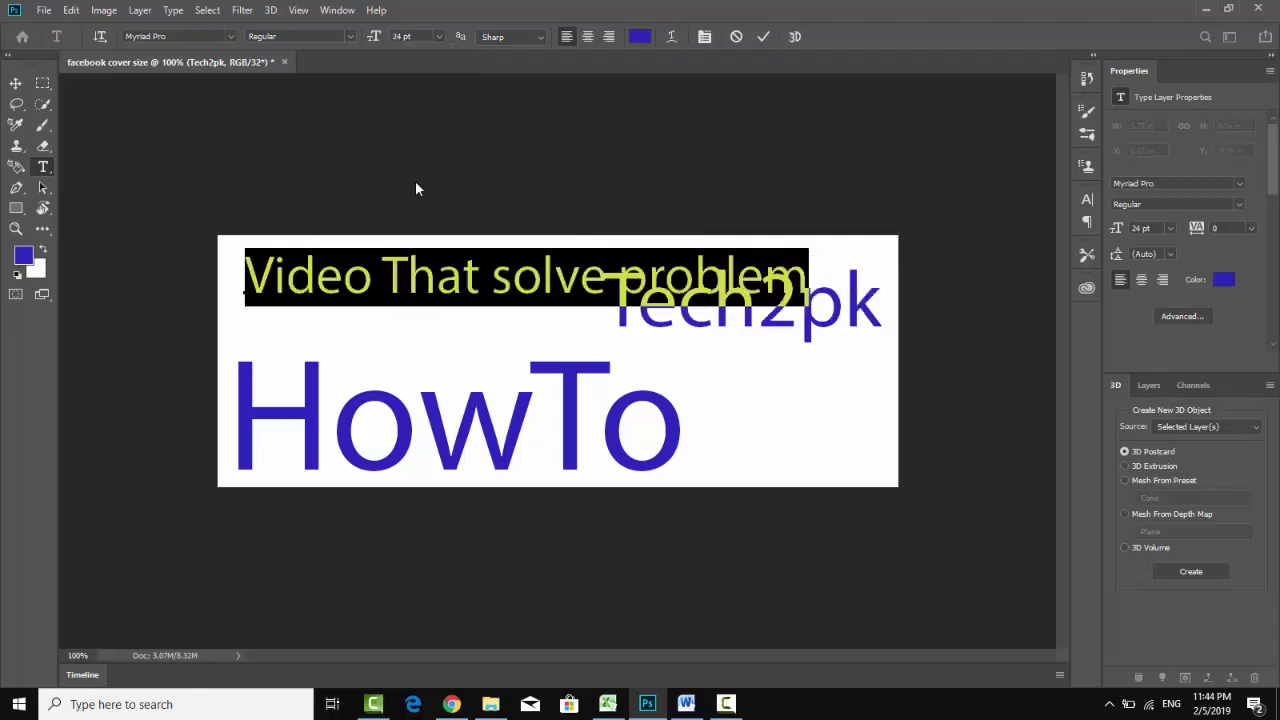
click(442, 35)
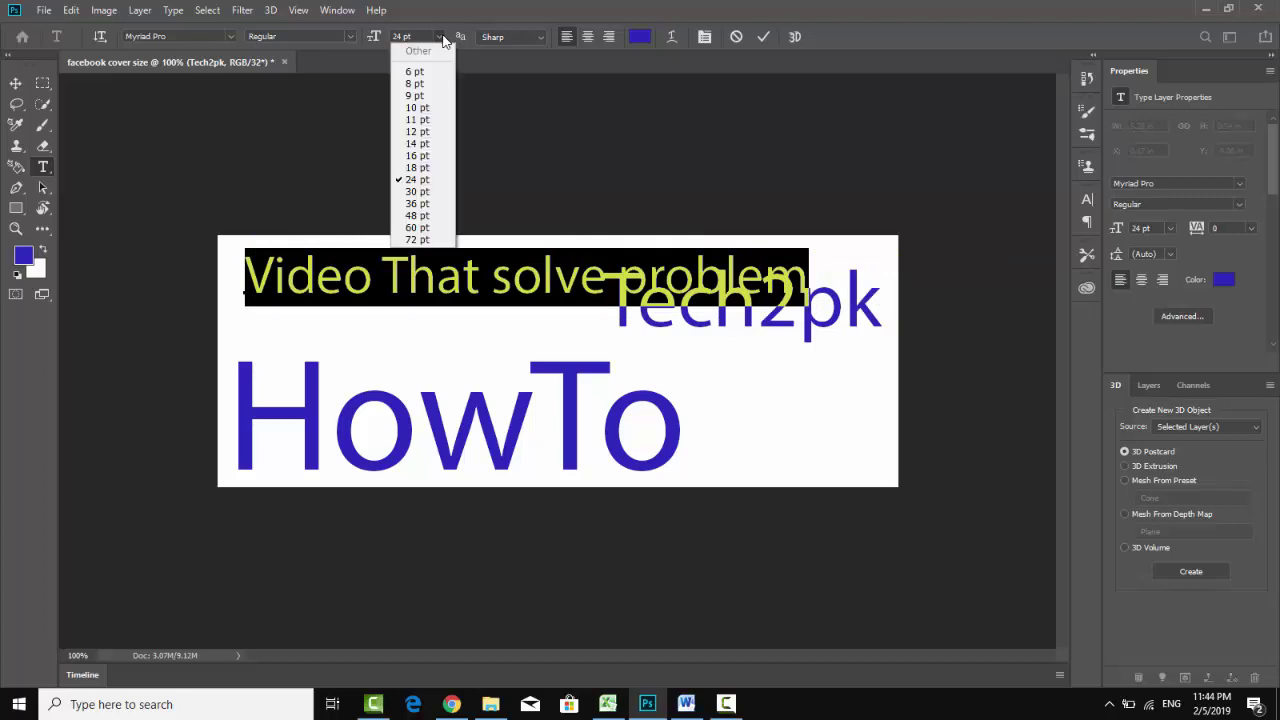
click(422, 168)
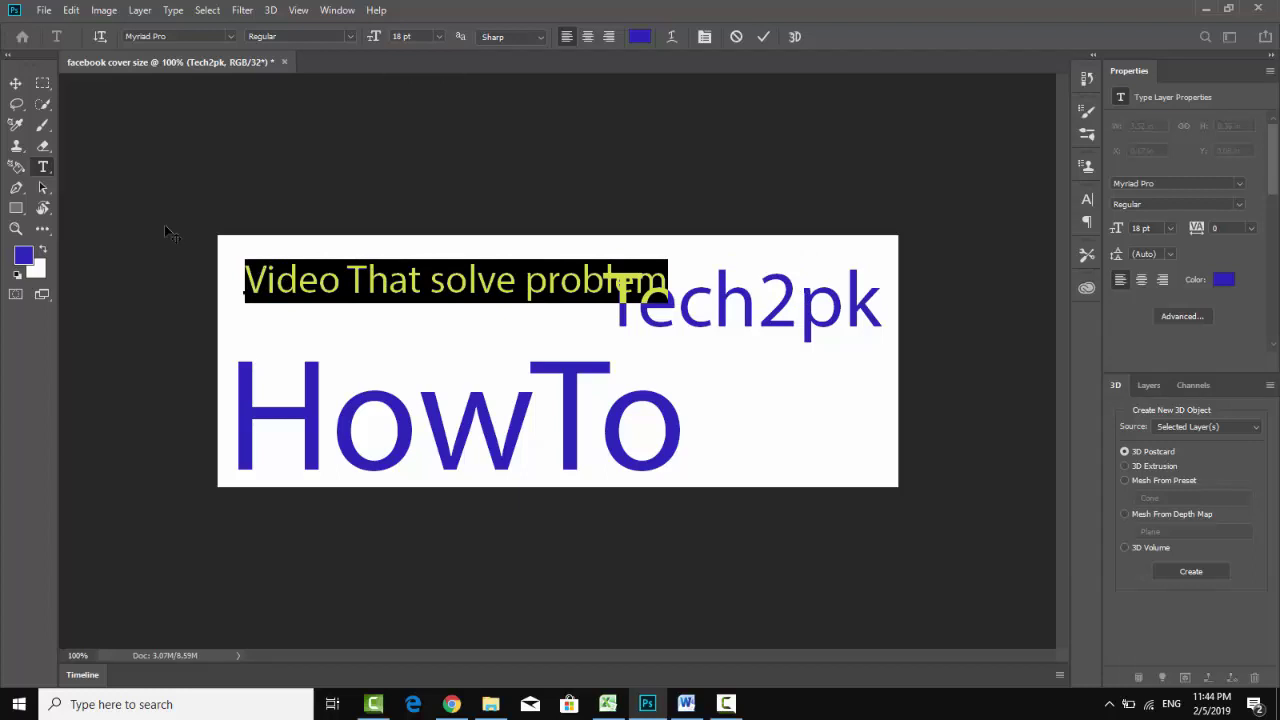
- Move the "Video That solve problem" text to the canvas's left edge just above HowTo, then deselect it
click(15, 83)
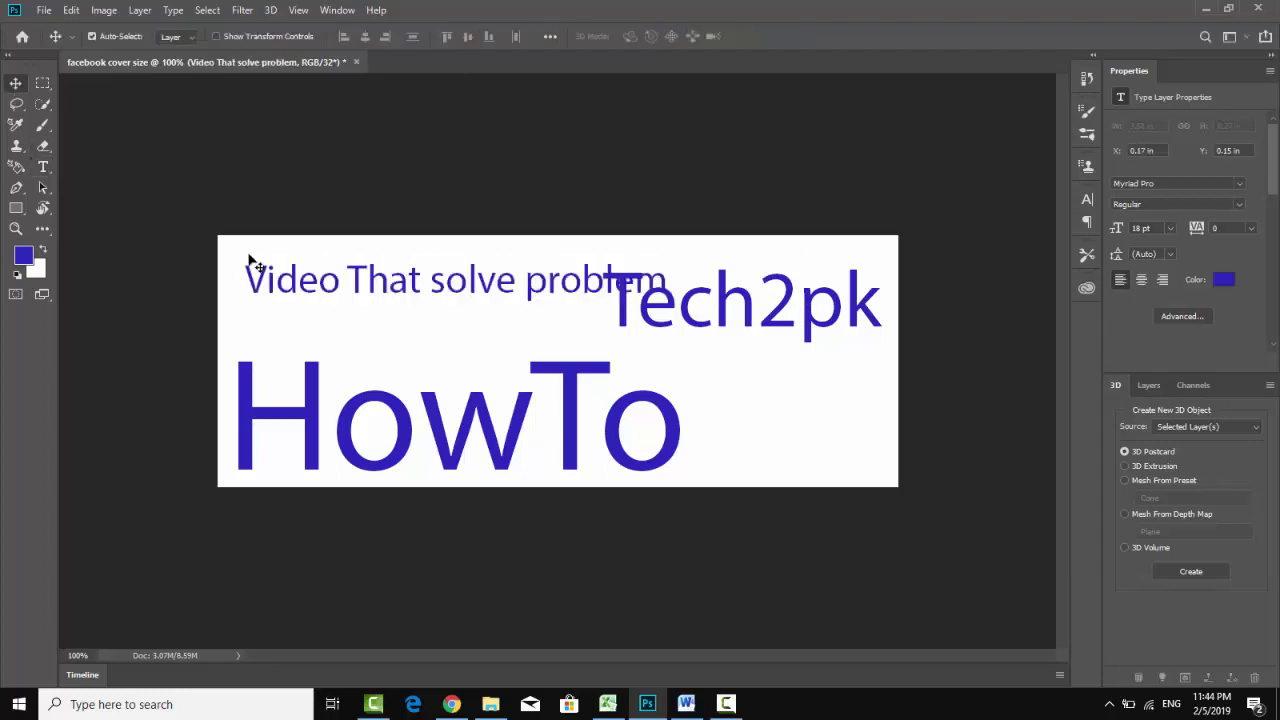
drag(247, 278, 226, 338)
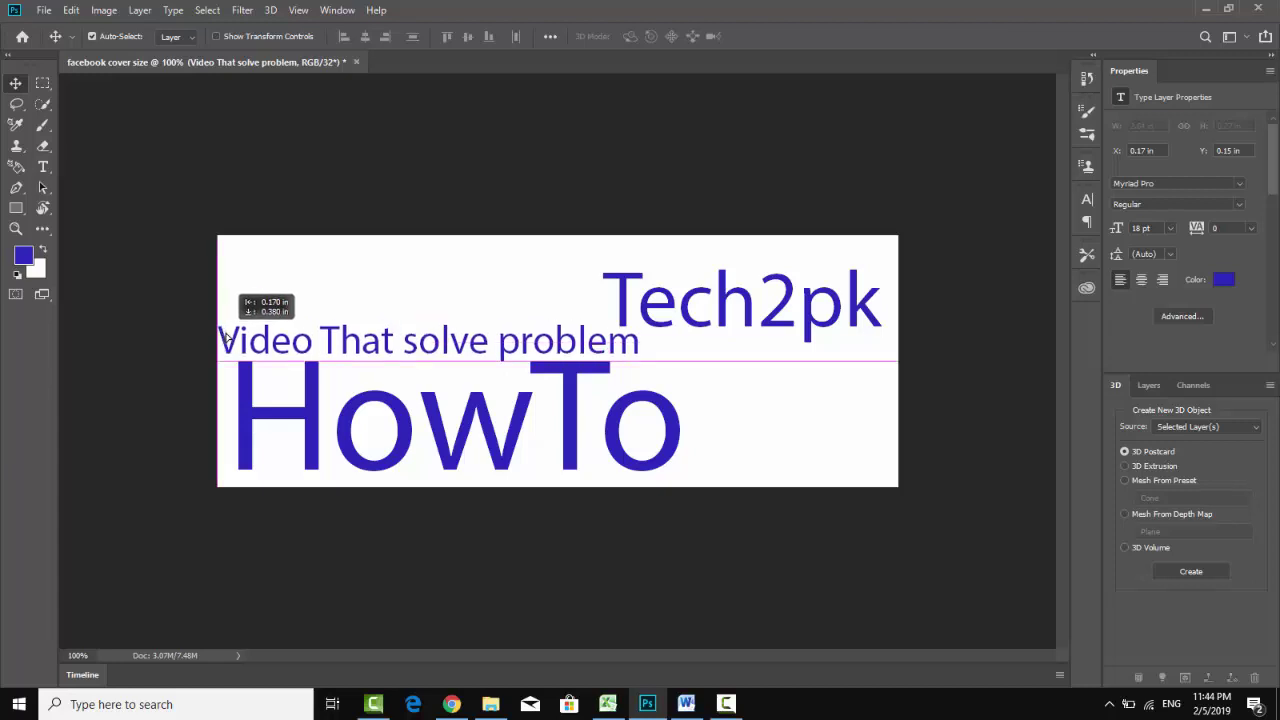
drag(226, 334, 226, 336)
click(324, 603)
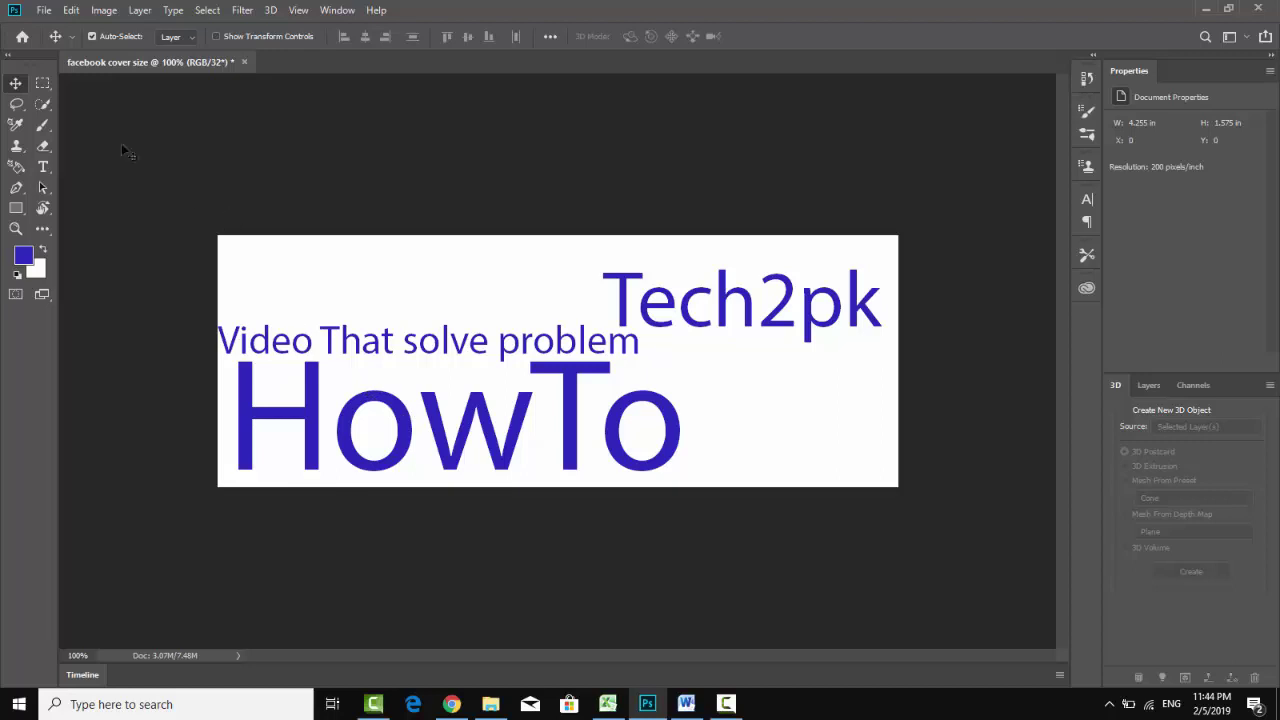
click(45, 10)
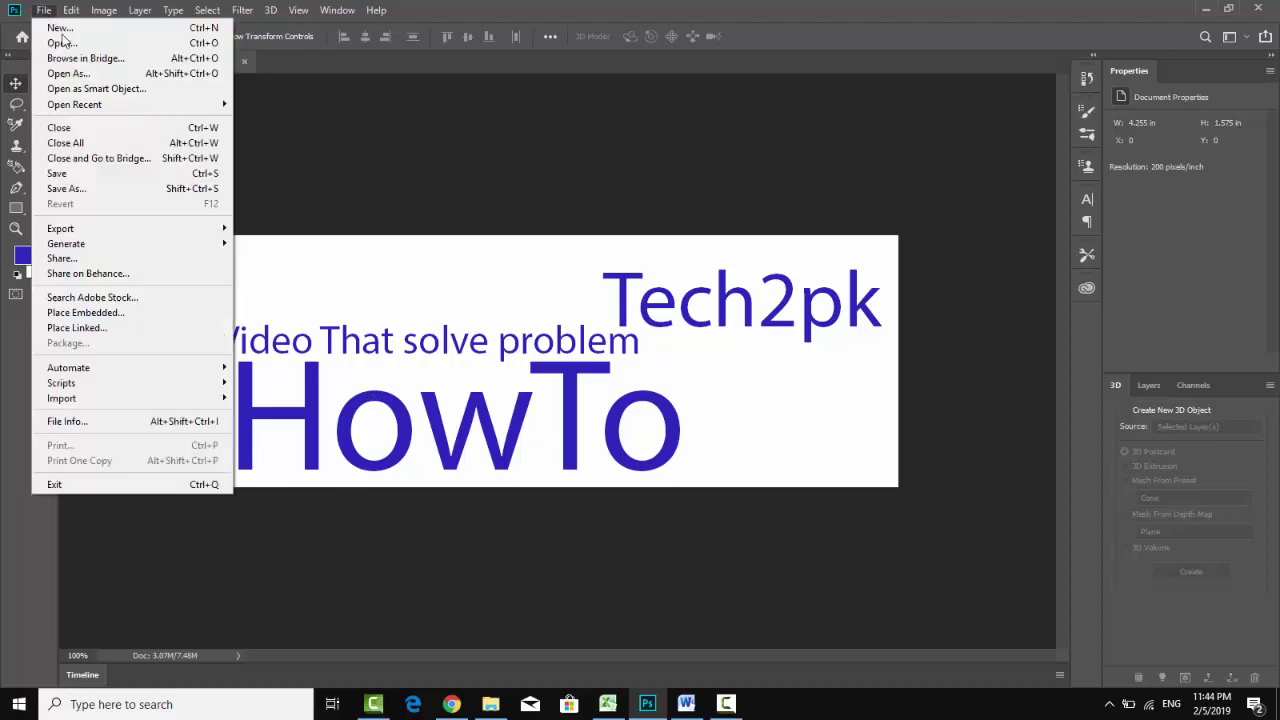
click(112, 187)
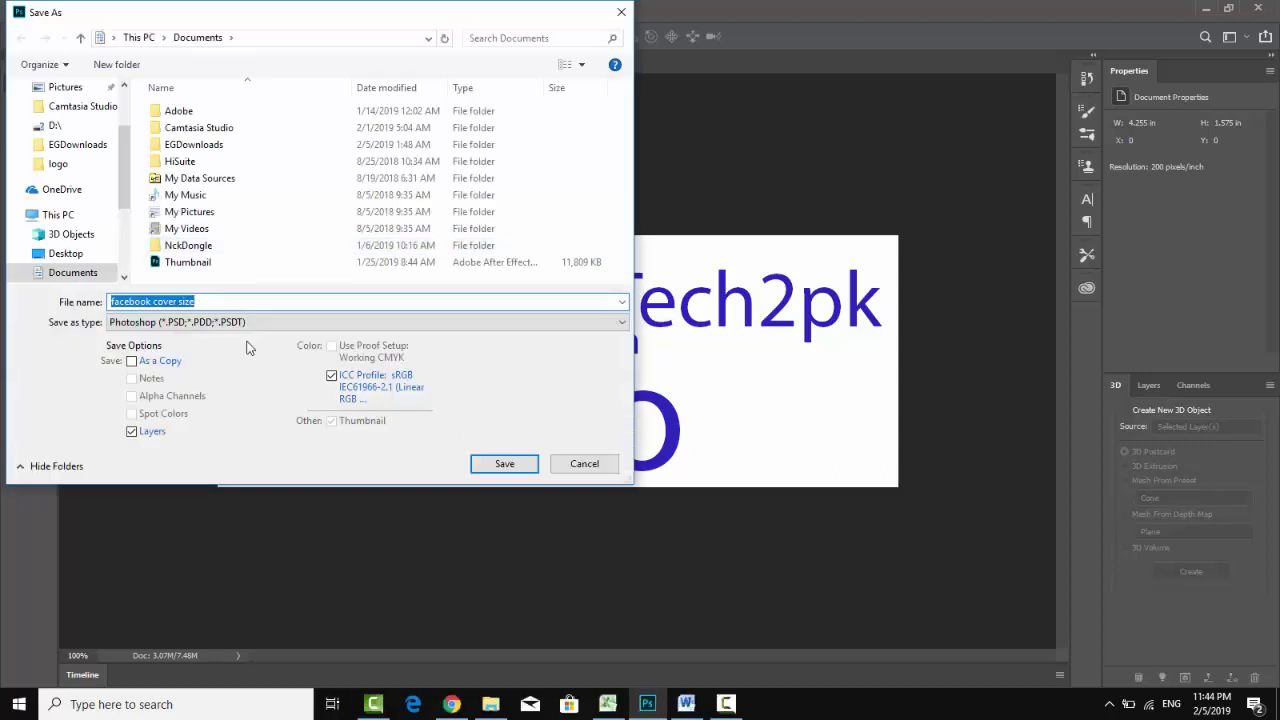
click(230, 321)
click(230, 337)
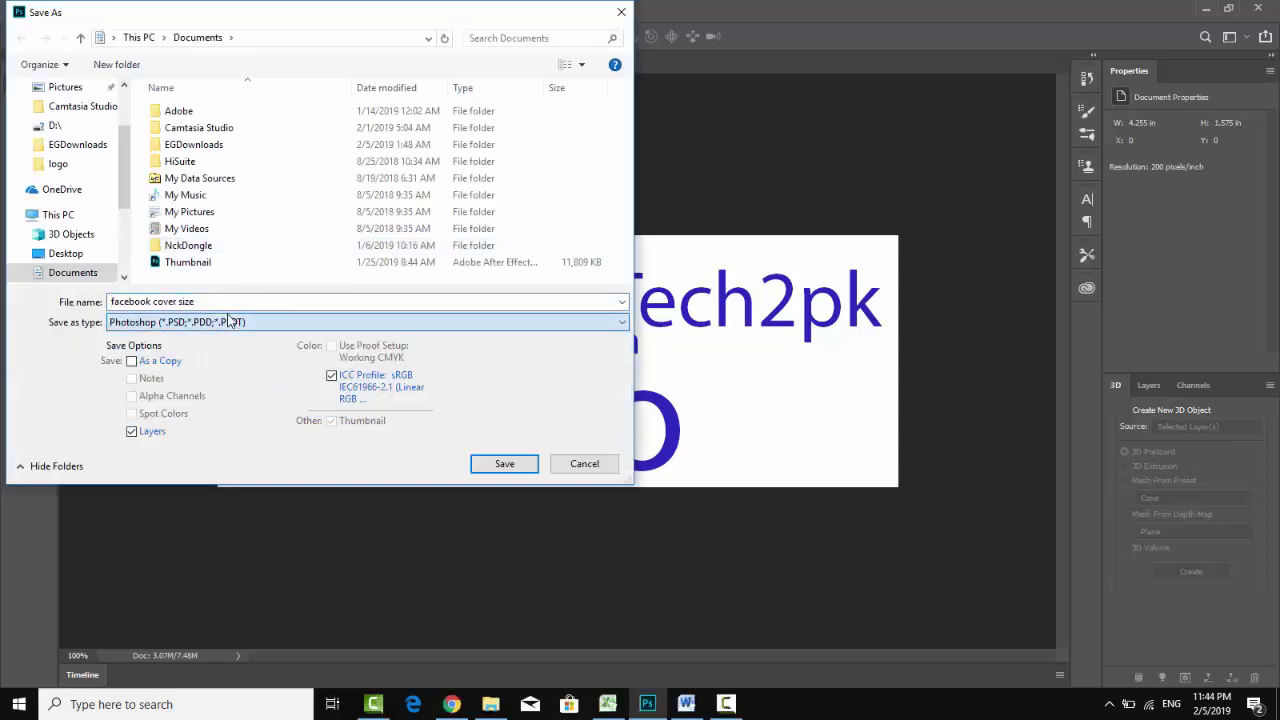
click(575, 463)
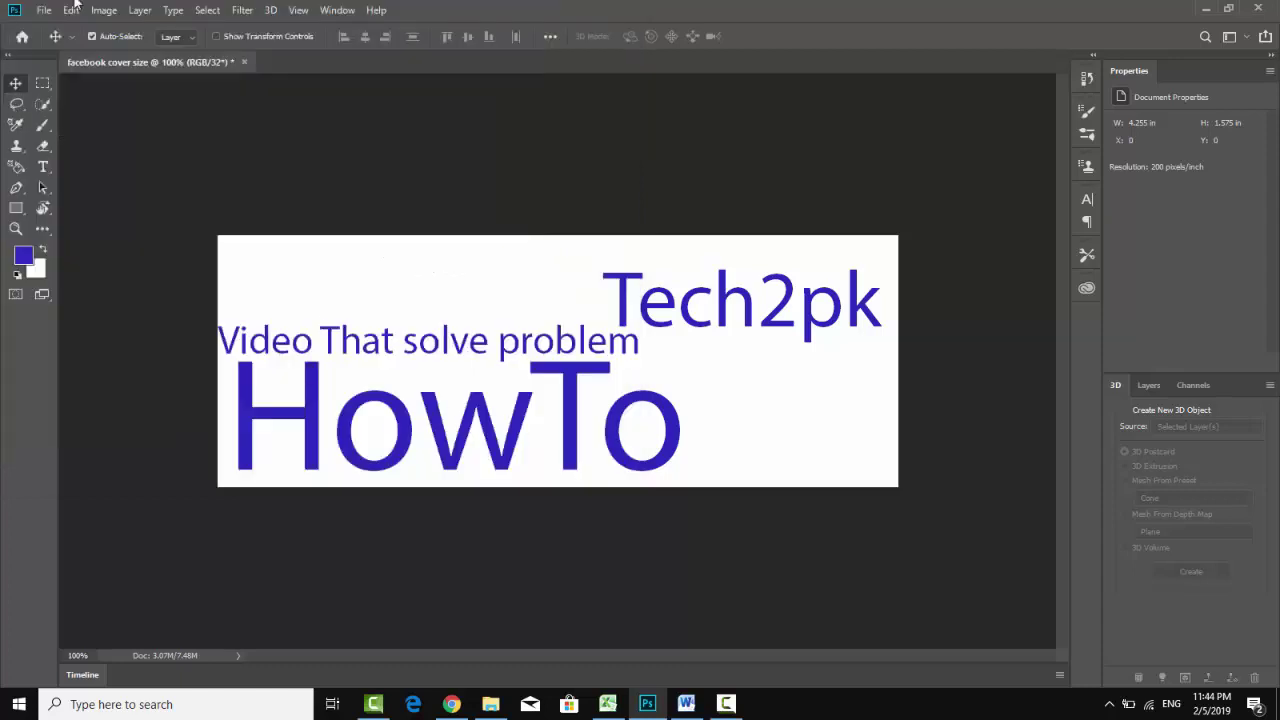
- Start a quick export of the cover as PNG, add the .png extension to the file name and choose the Desktop folder
click(43, 11)
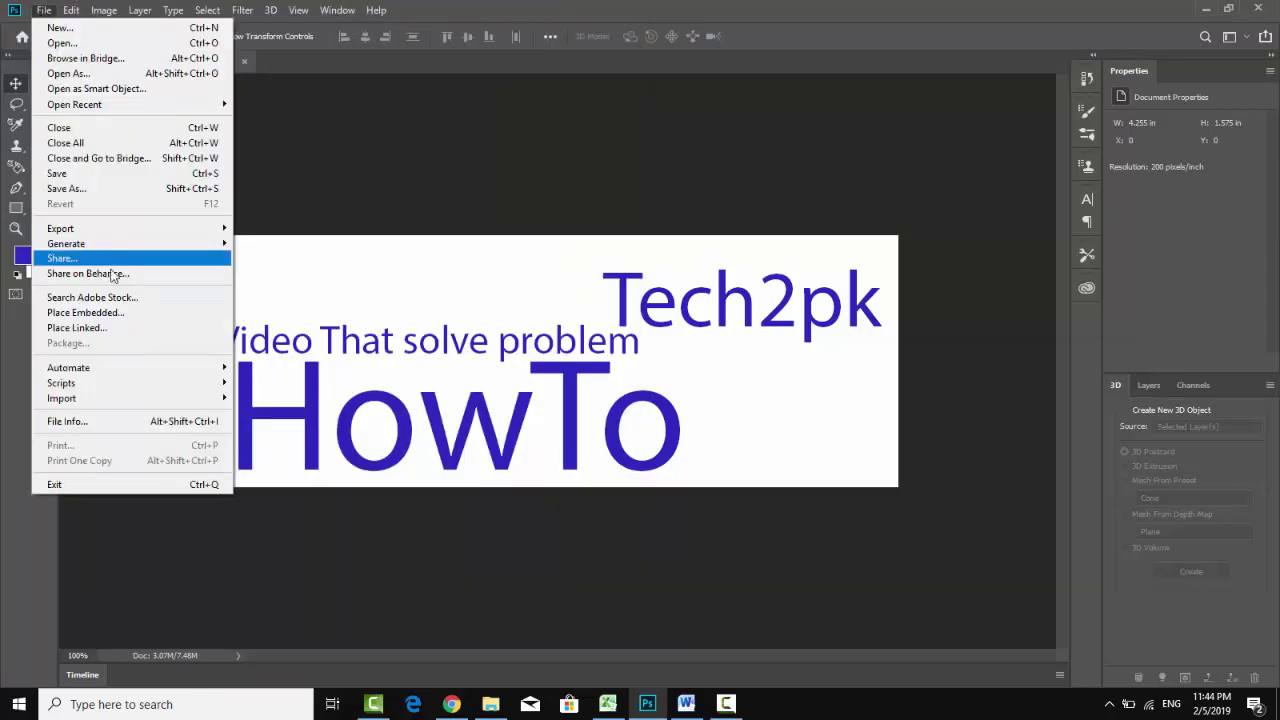
mouse_move(143, 247)
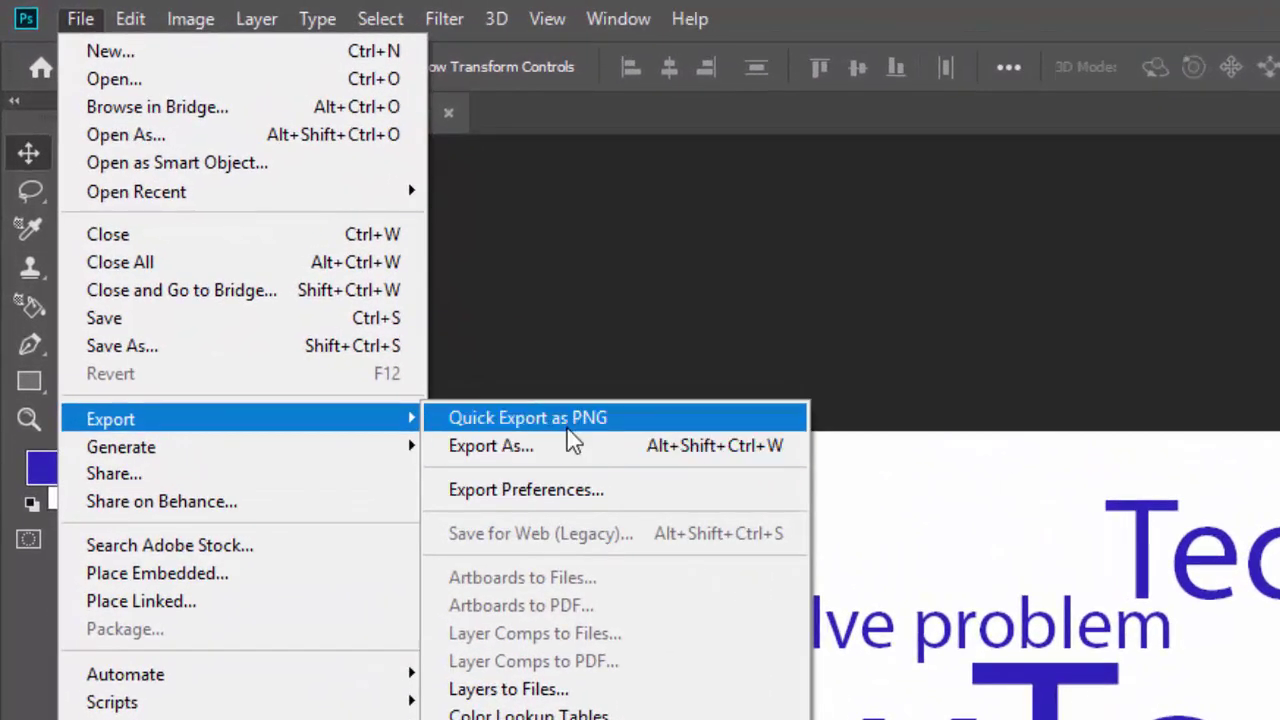
click(516, 386)
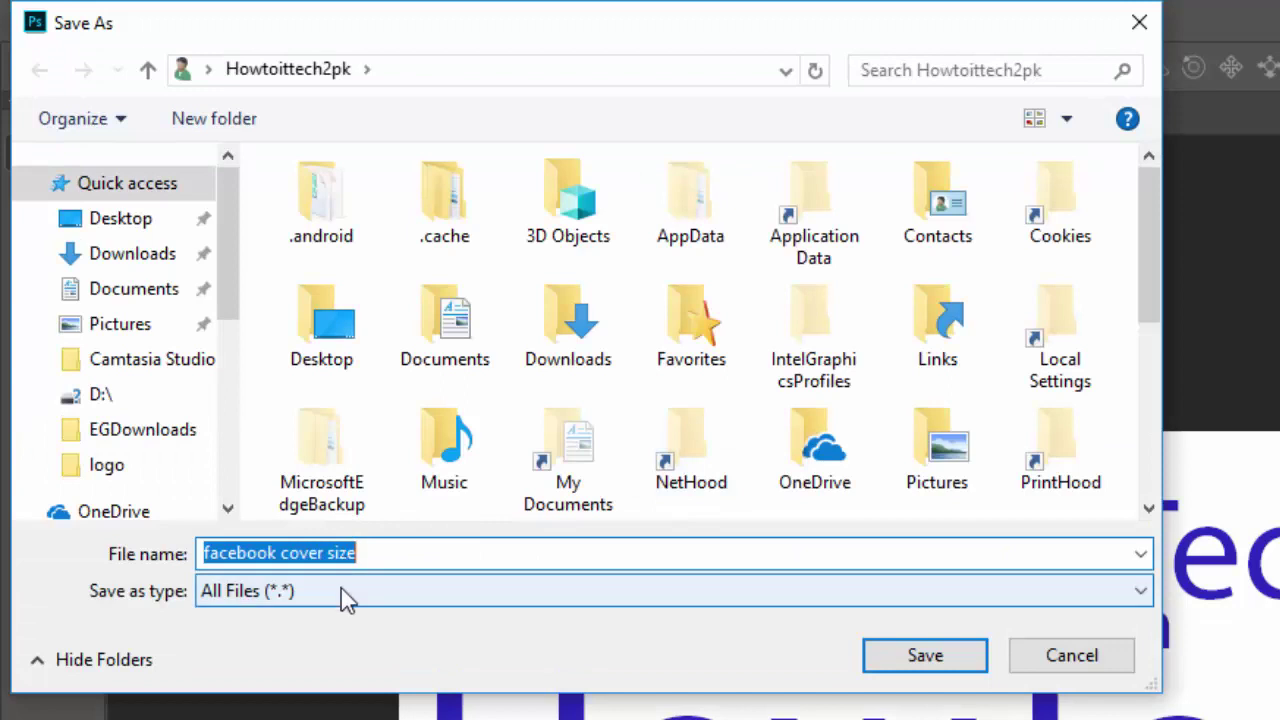
click(419, 580)
click(418, 579)
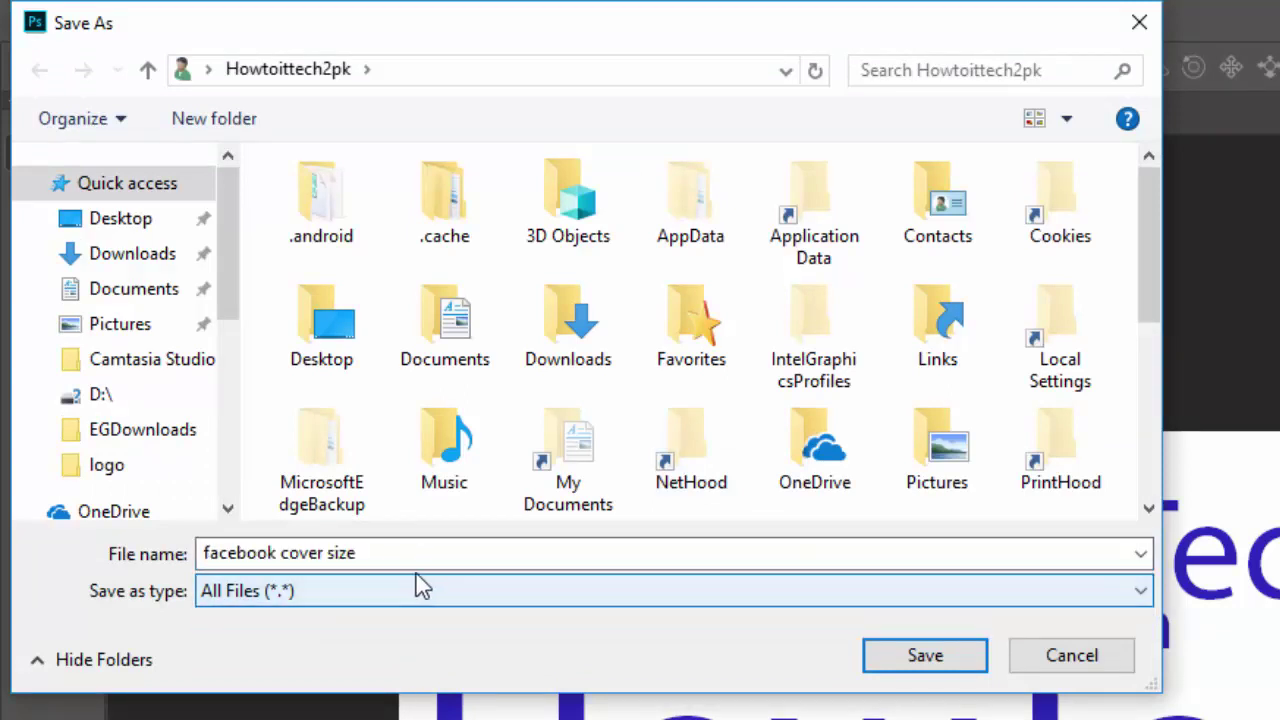
click(408, 558)
click(408, 558)
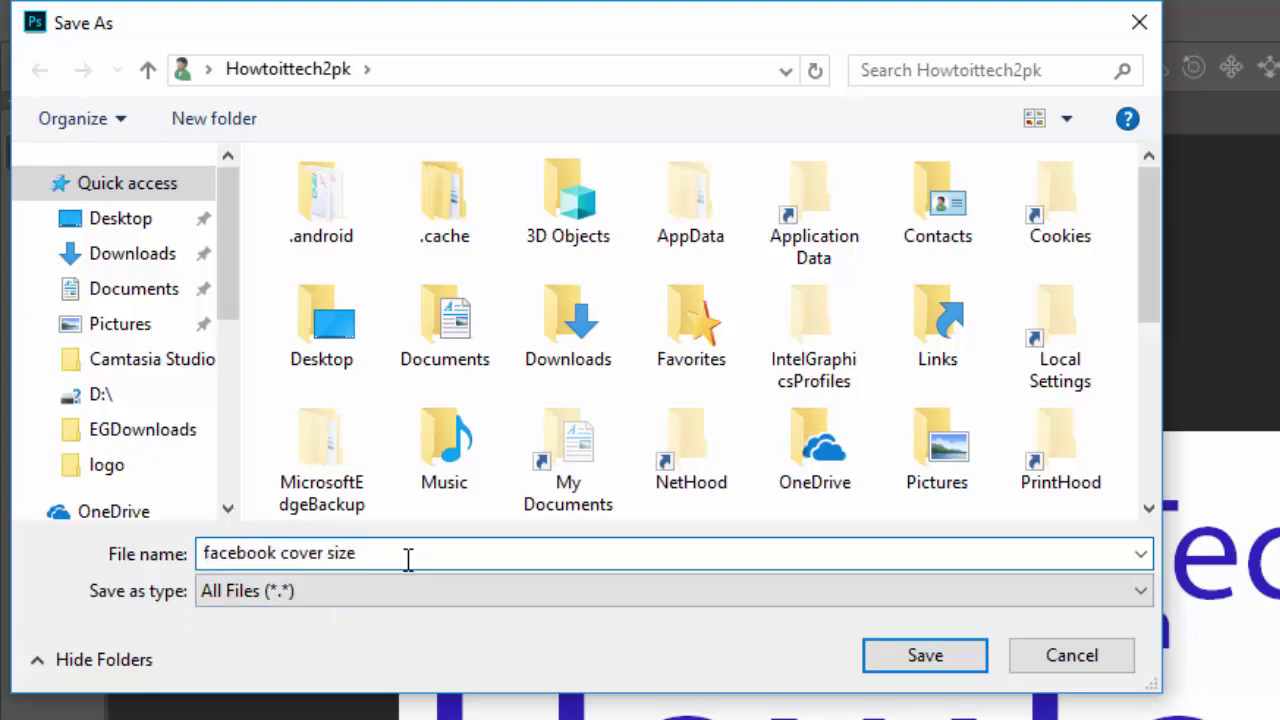
text(png)
click(424, 486)
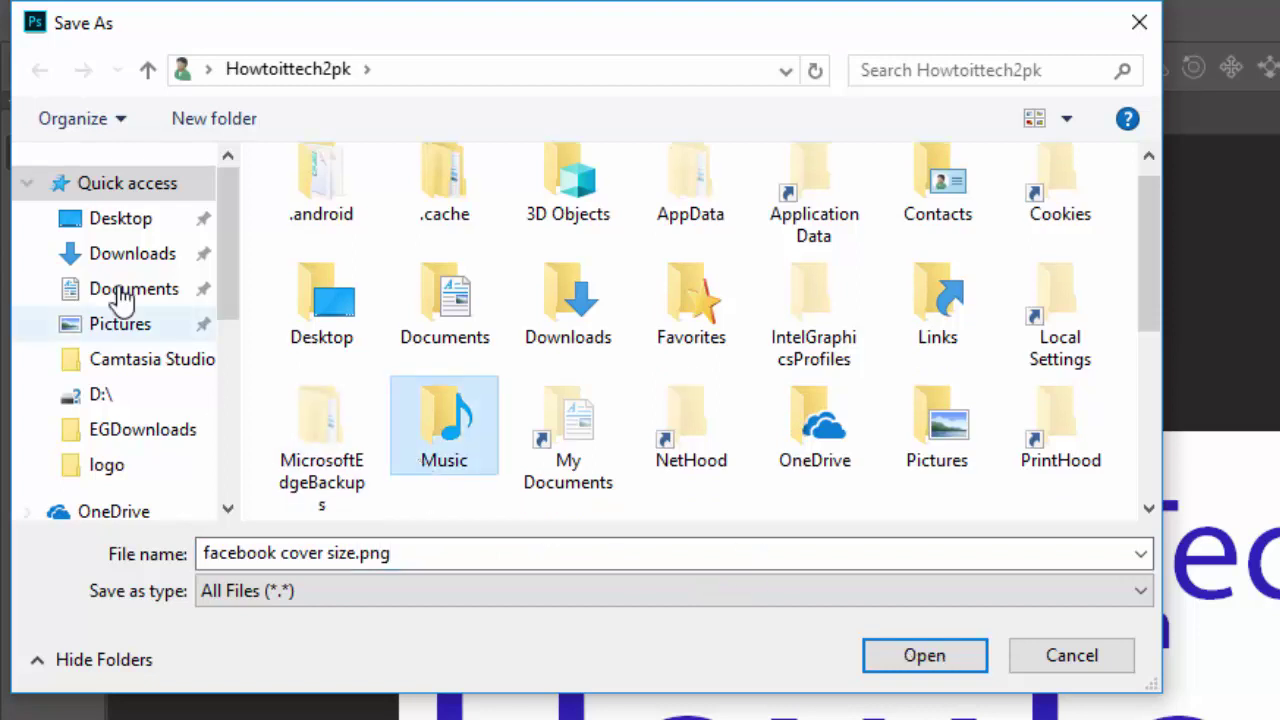
click(106, 228)
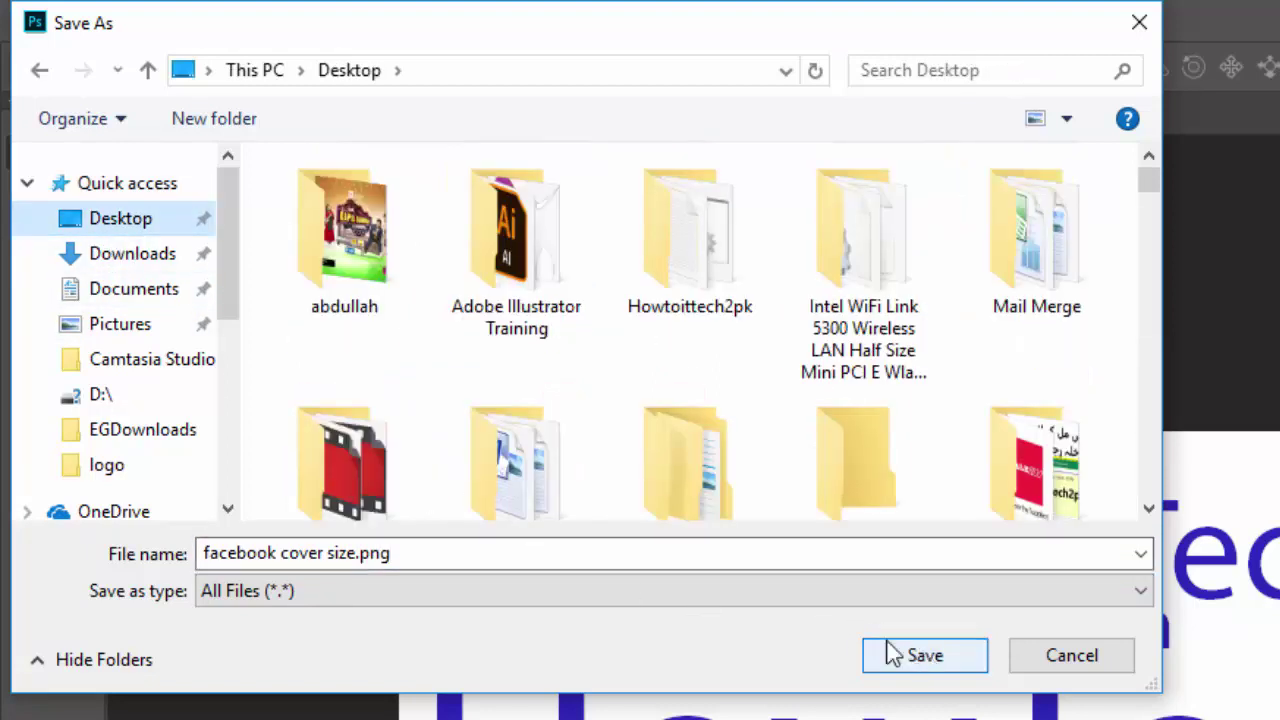
- Replace the export's file name with Howtoittech2pk.png and save the image
click(357, 553)
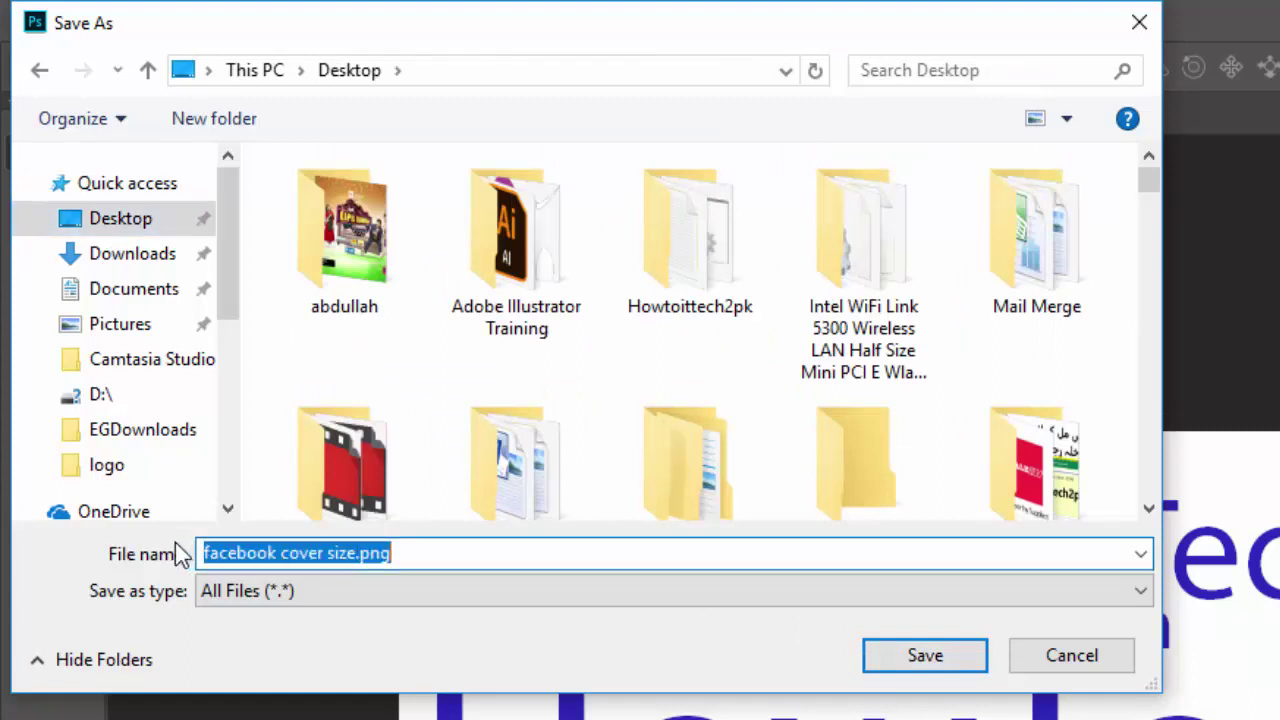
click(211, 553)
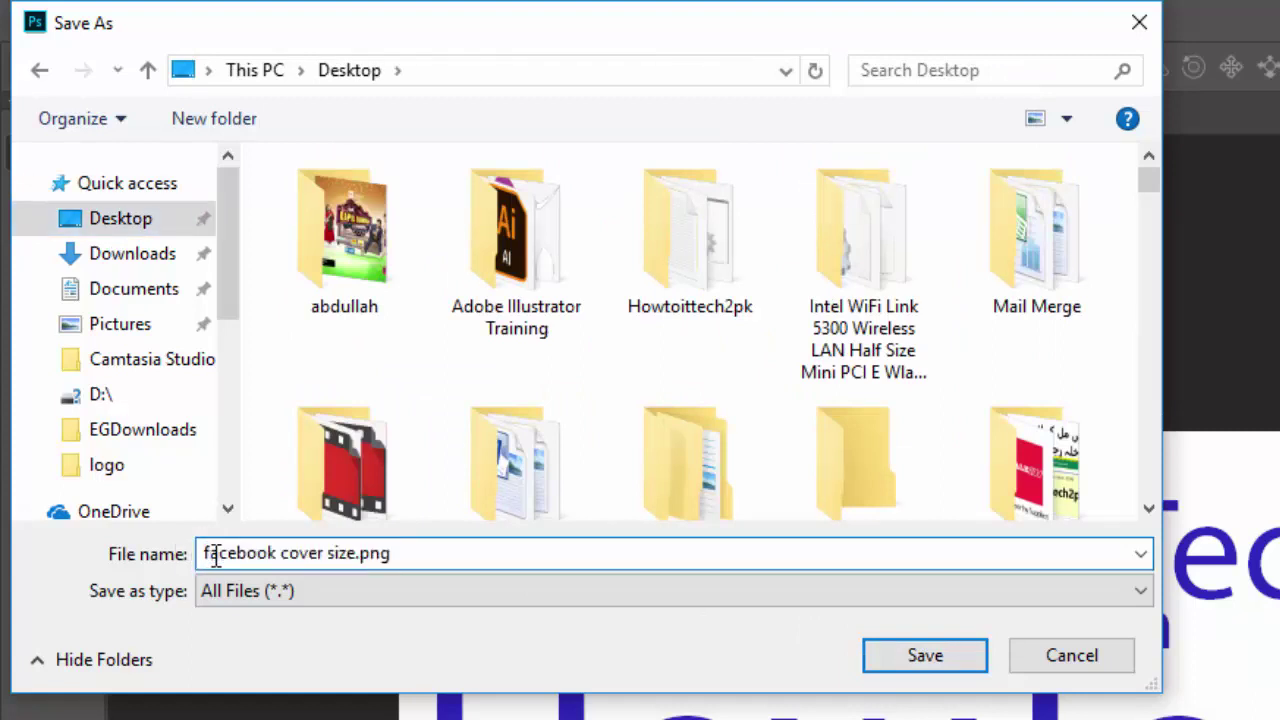
key(BackSpace)
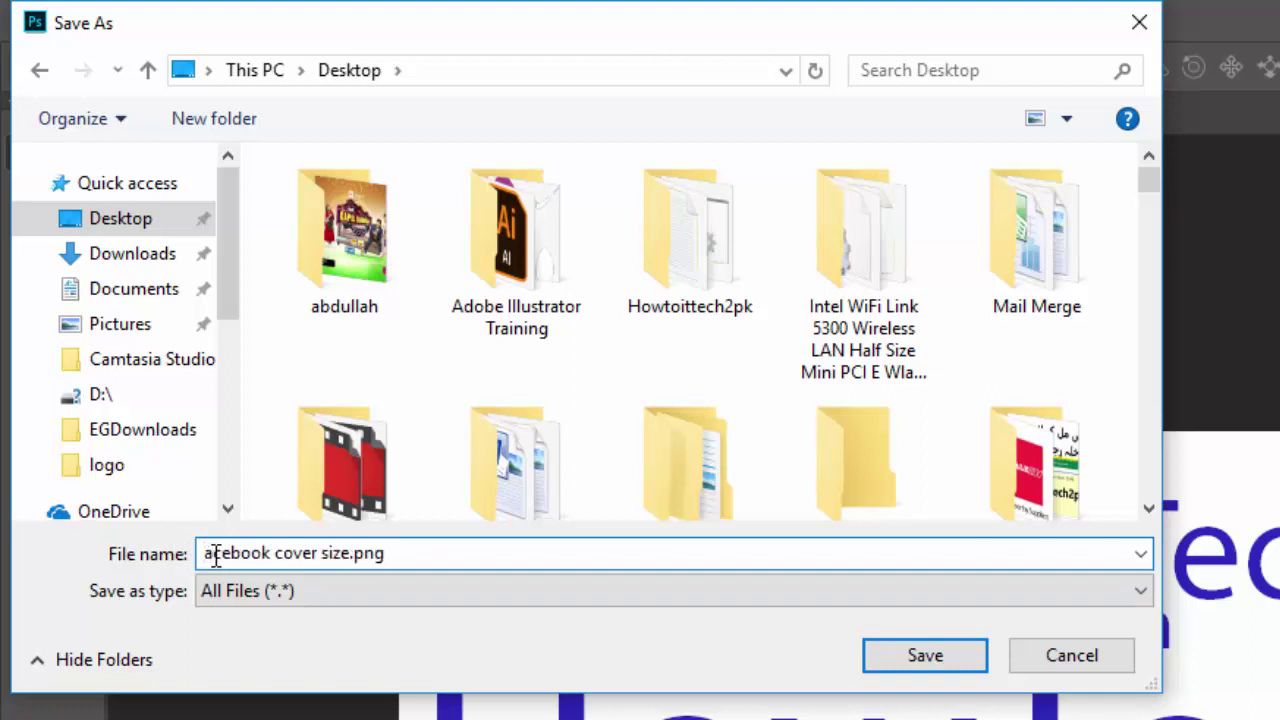
key(Delete)
key(Delete)
key(Delete)
key(Delete)
key(Delete)
key(Delete)
key(Delete)
key(Delete)
key(Delete)
key(Delete)
key(Delete)
key(Delete)
key(Delete)
key(Delete)
key(Delete)
key(Delete)
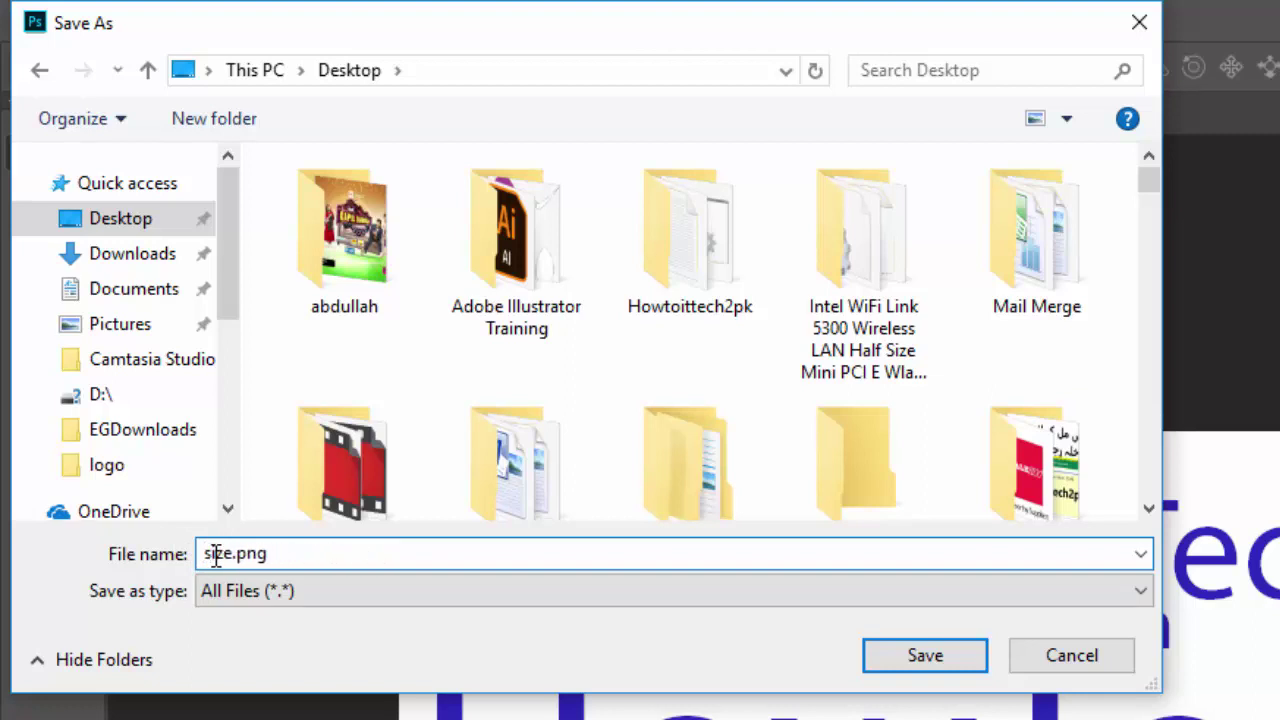
key(Delete)
key(Delete)
text(Howtoittech2pk)
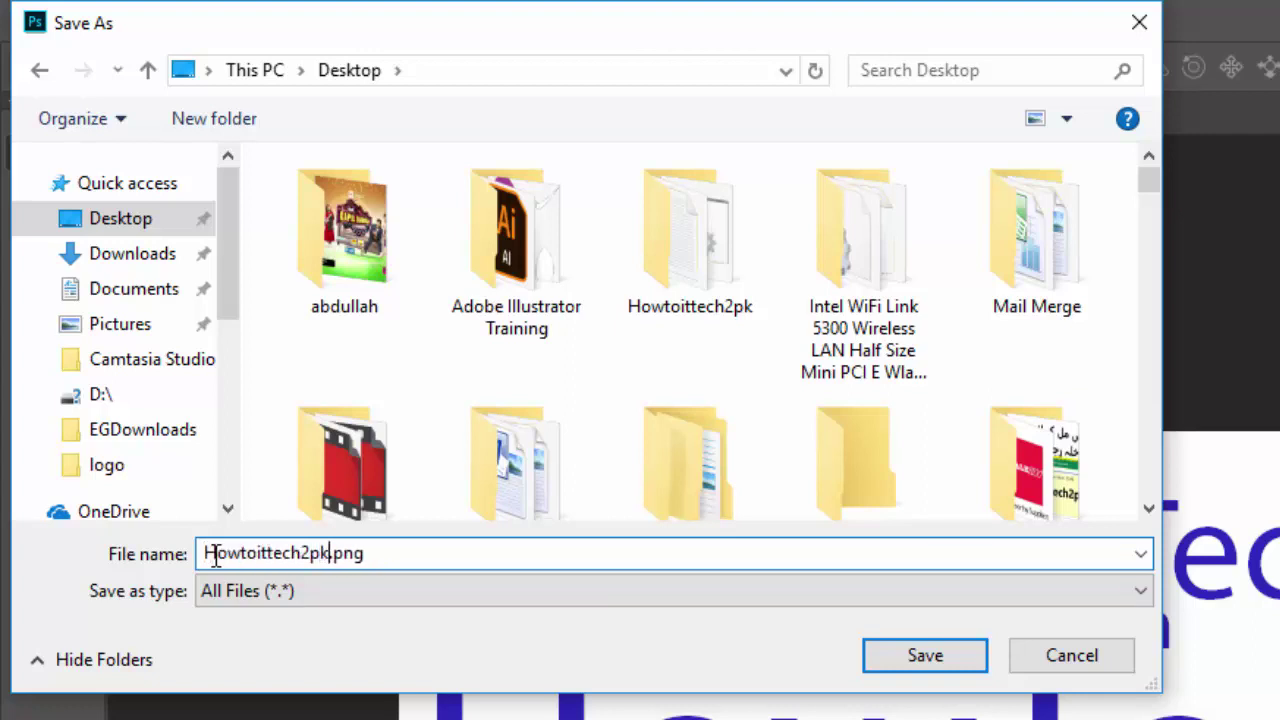
click(968, 660)
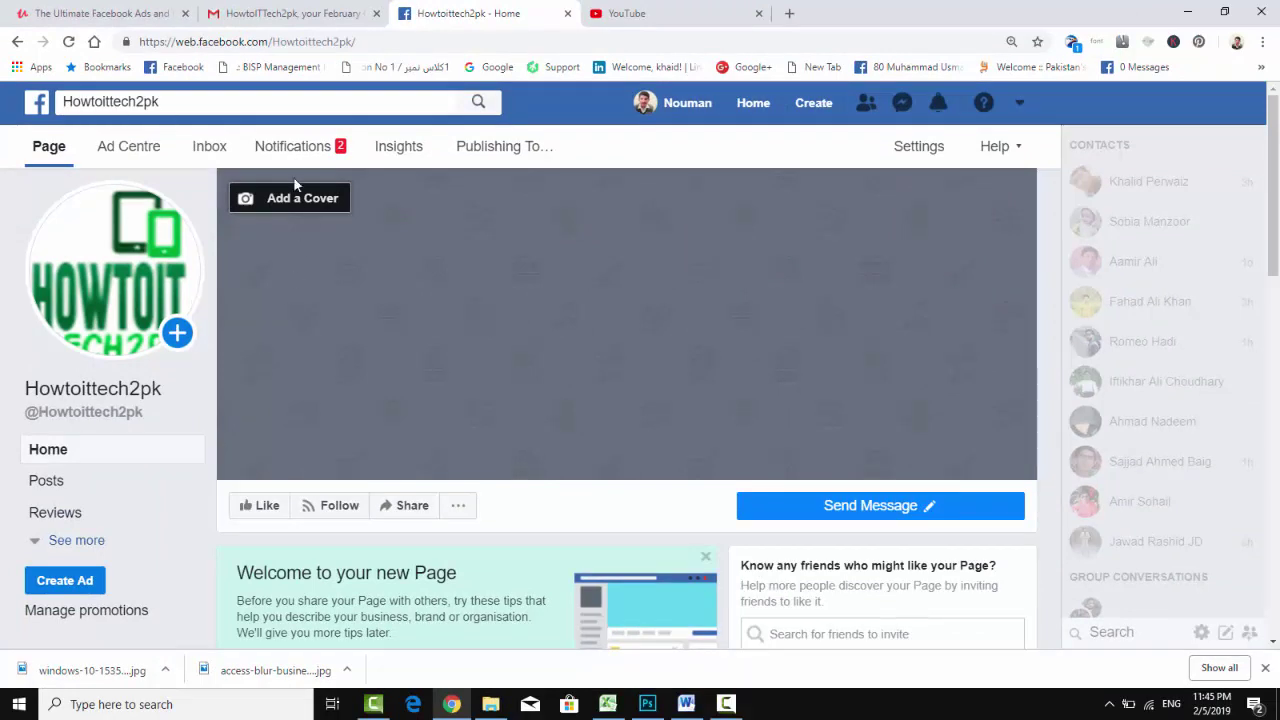
- Switch to the Facebook page in Chrome and upload the exported HowTo image from the Desktop as its cover
click(296, 199)
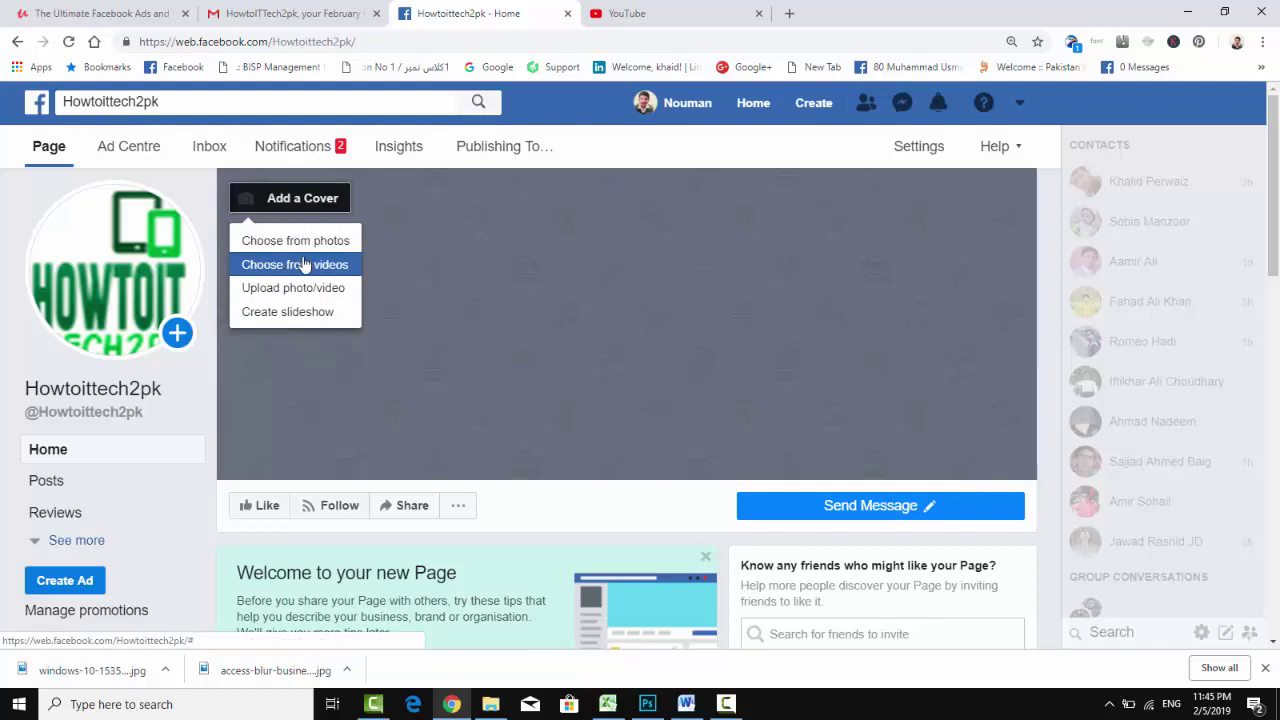
click(293, 288)
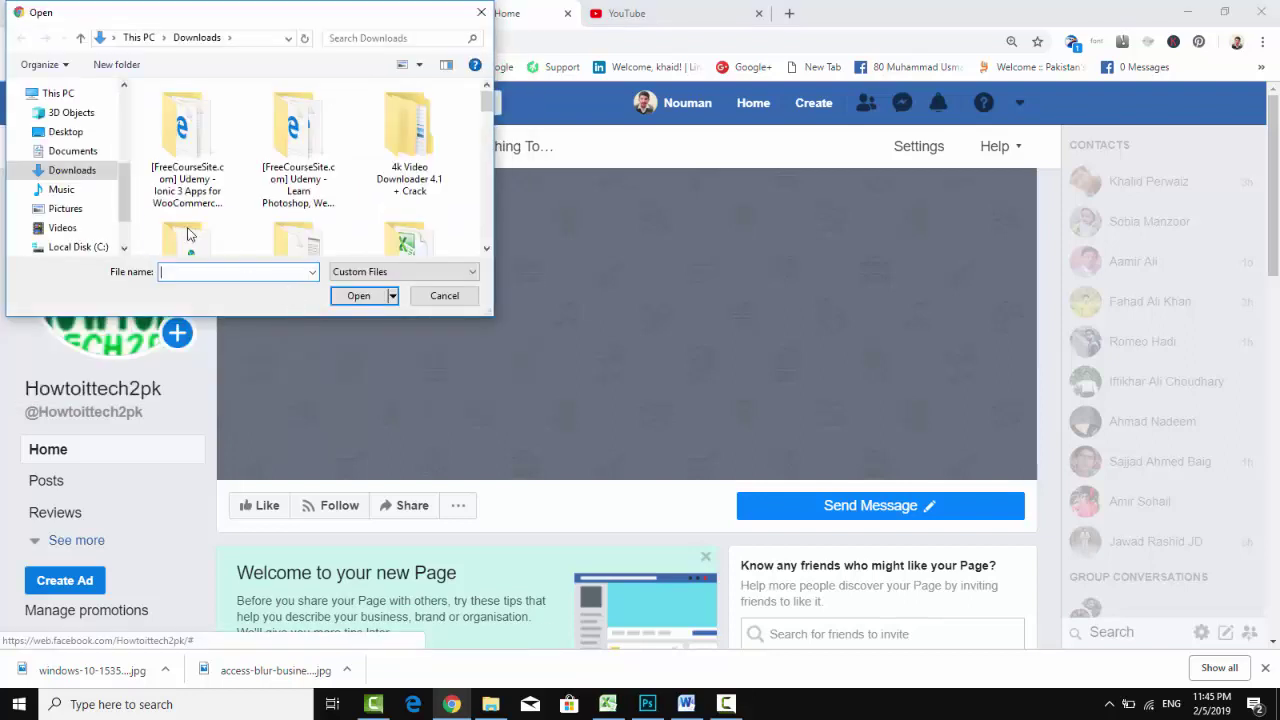
click(72, 134)
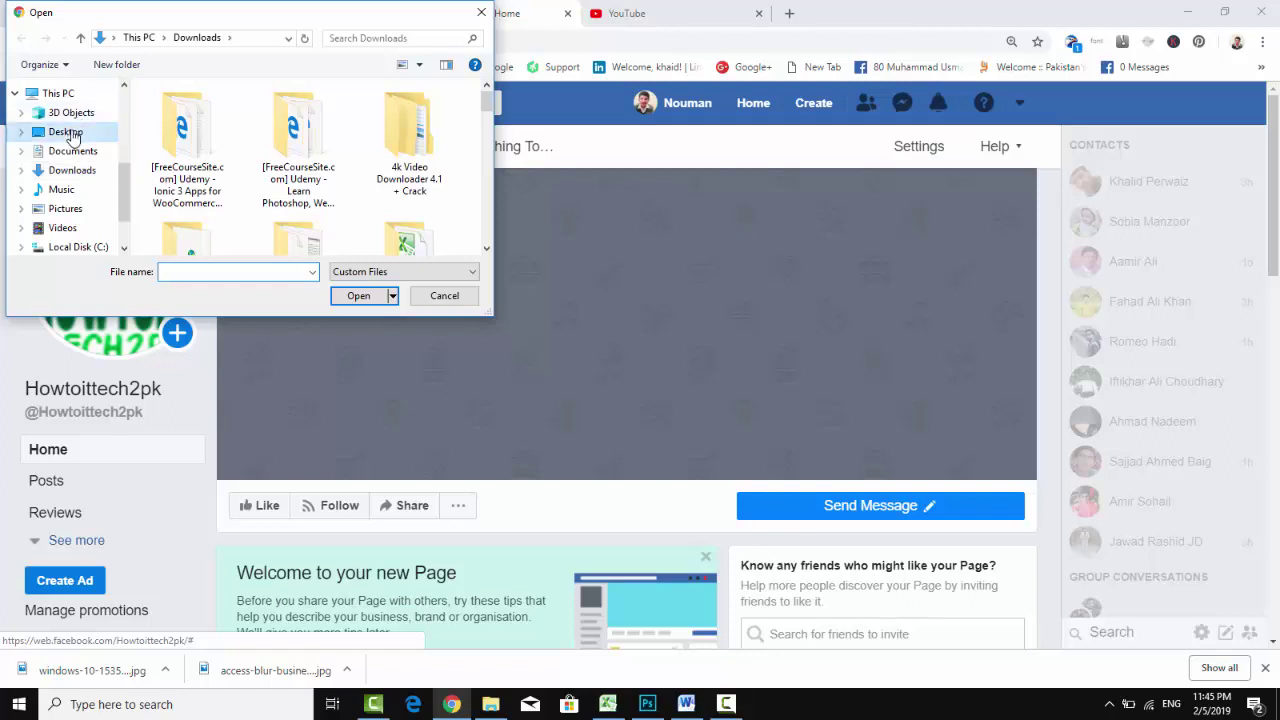
click(175, 137)
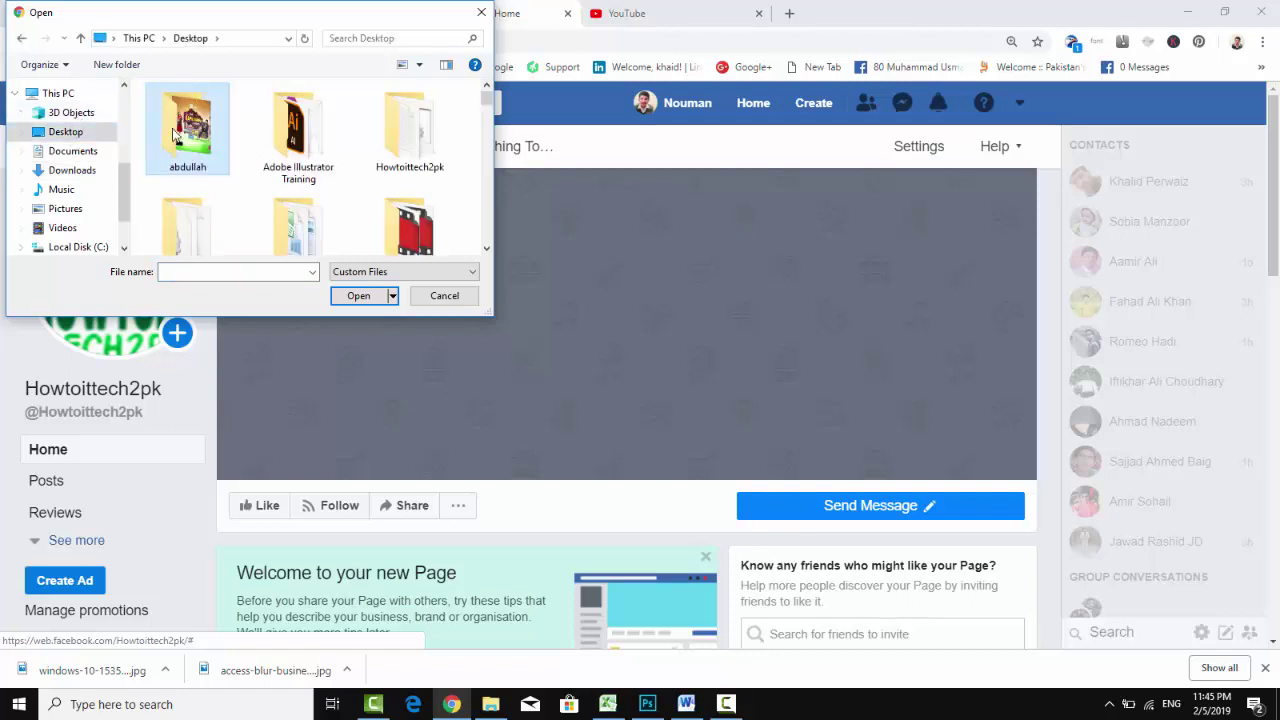
key(h)
key(h)
key(h)
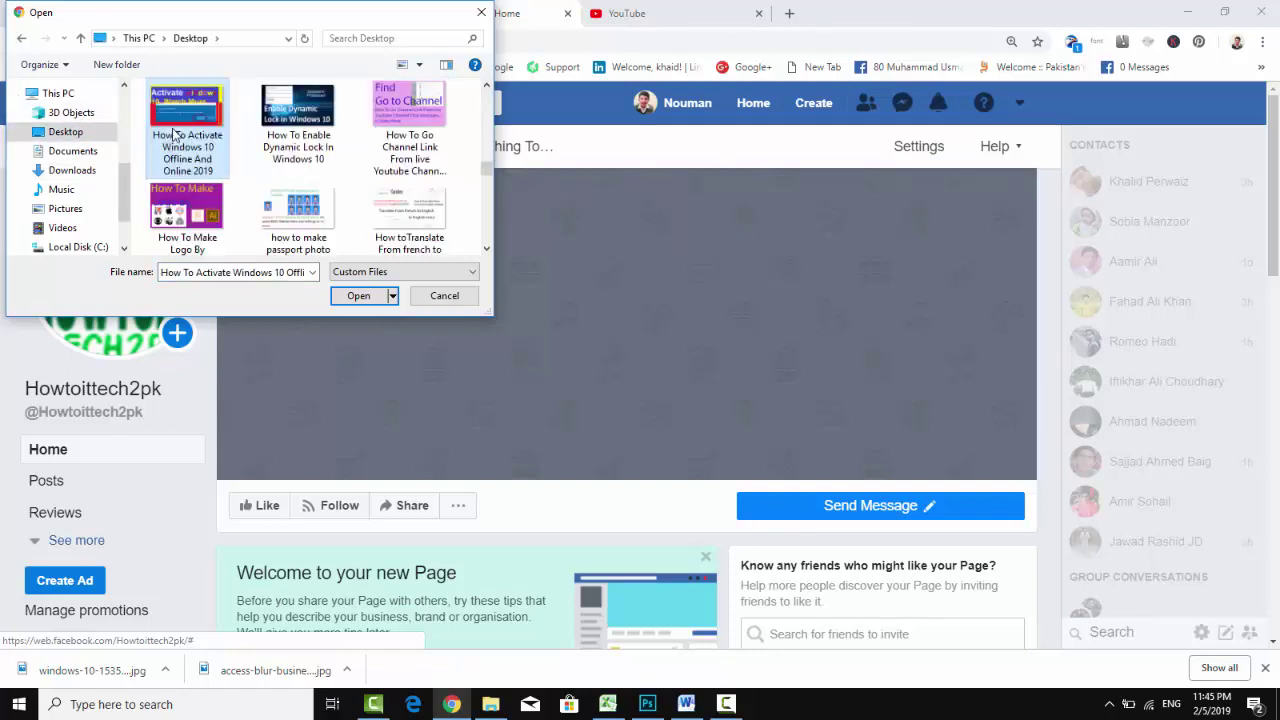
key(h)
key(h)
key(h)
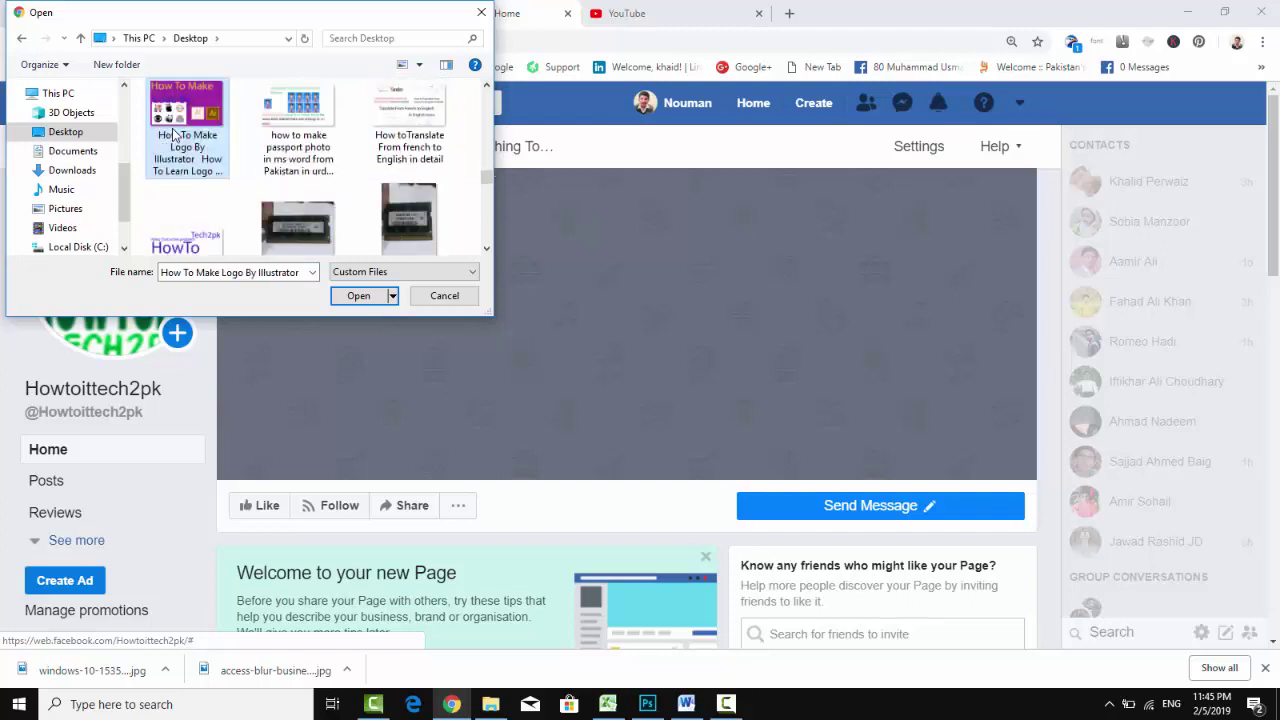
click(181, 243)
click(356, 295)
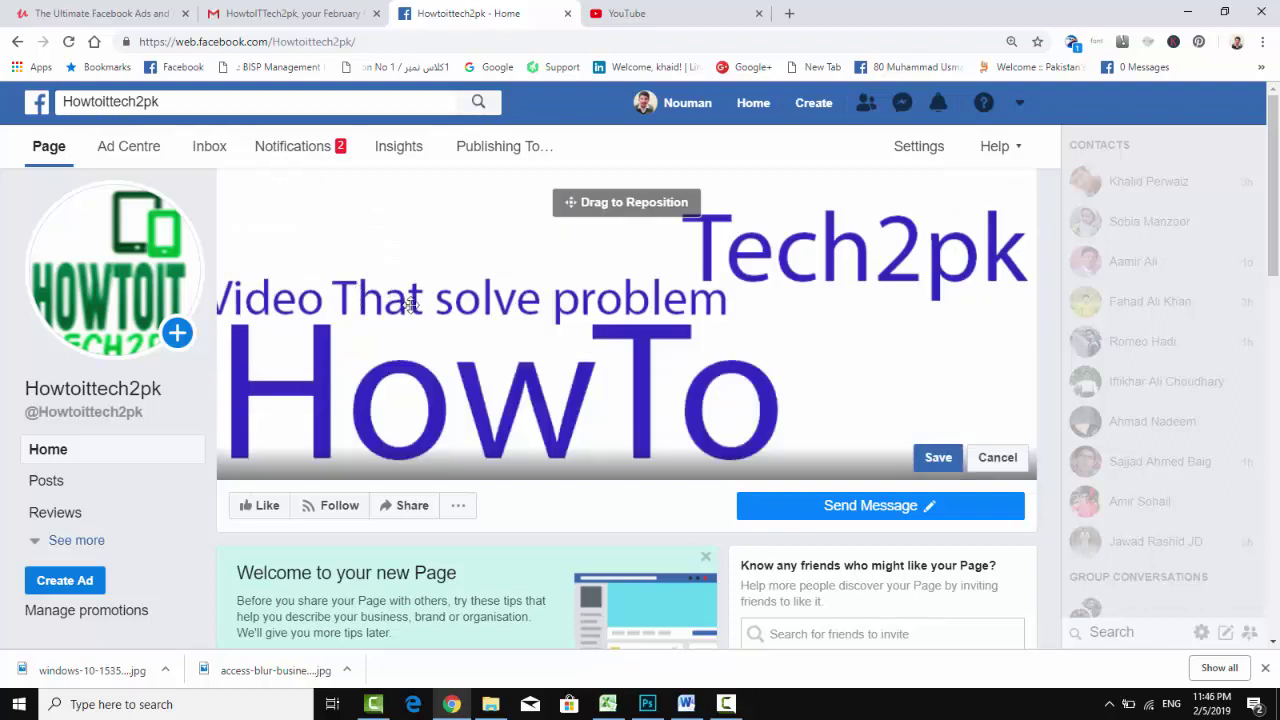
- Reposition the uploaded cover slightly to the right so the whole tagline fits inside the frame, and save the cover
drag(410, 304, 423, 307)
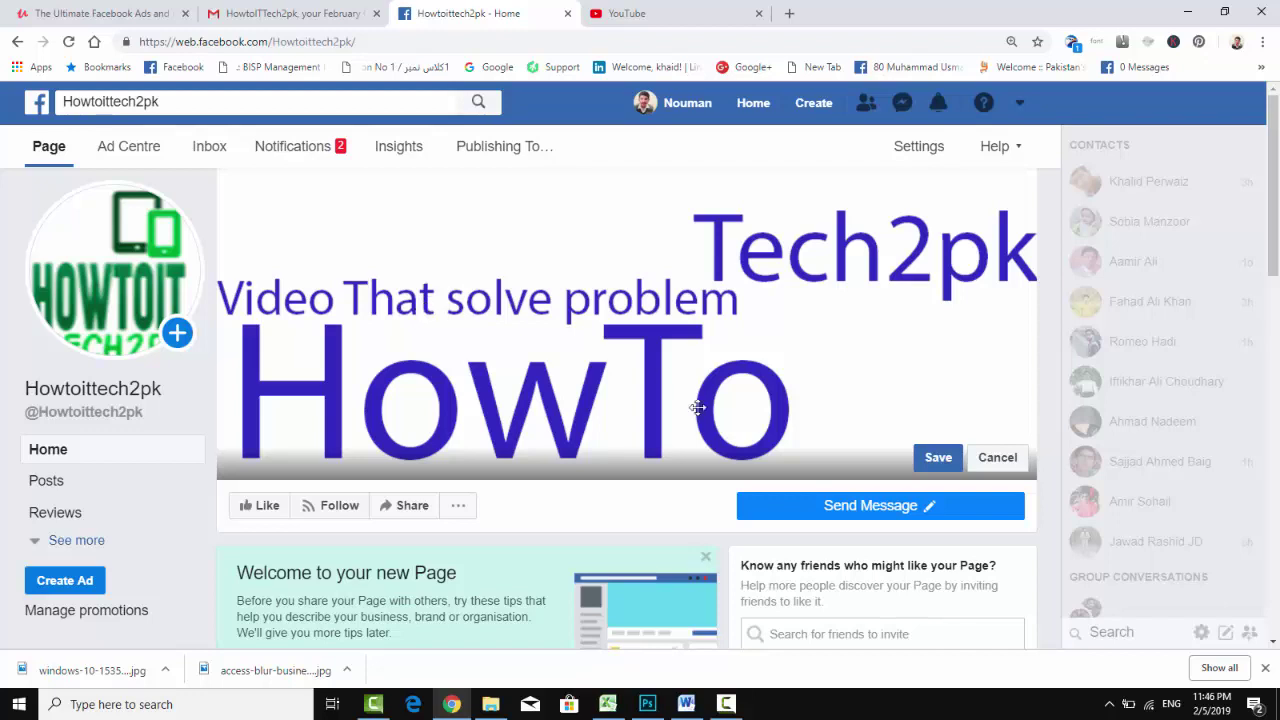
click(938, 458)
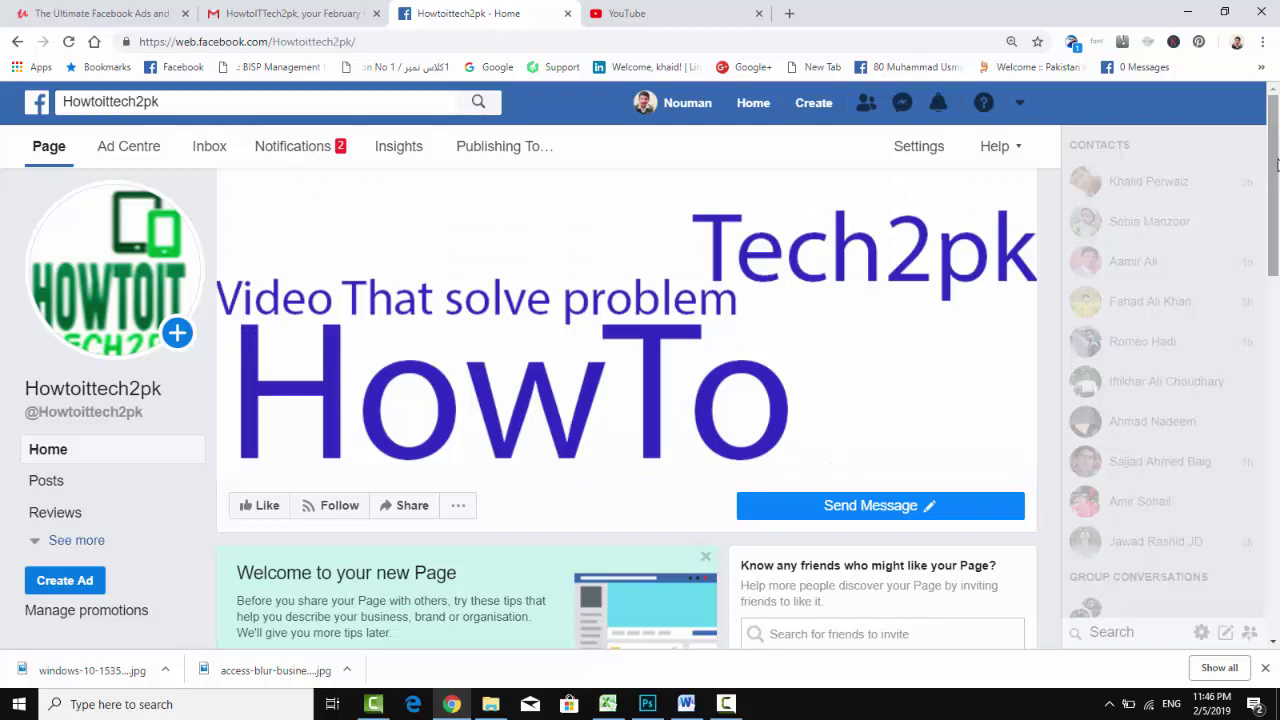
drag(1277, 163, 1263, 35)
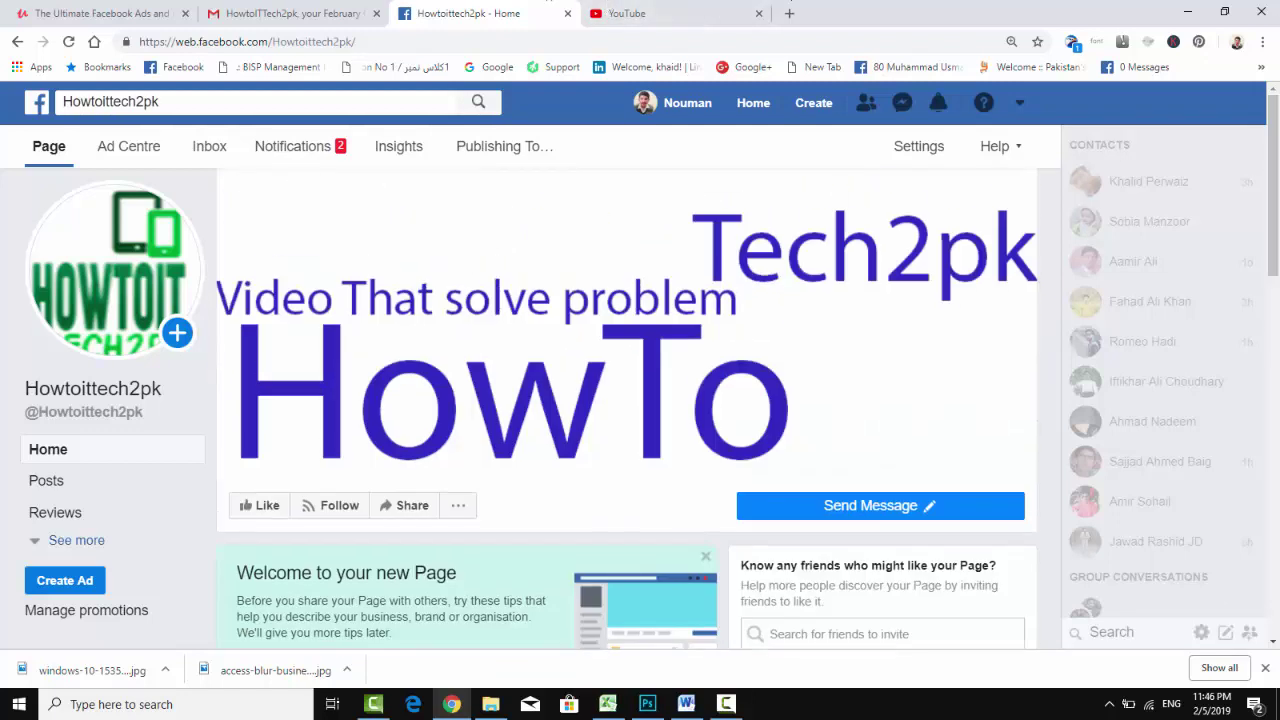
click(224, 147)
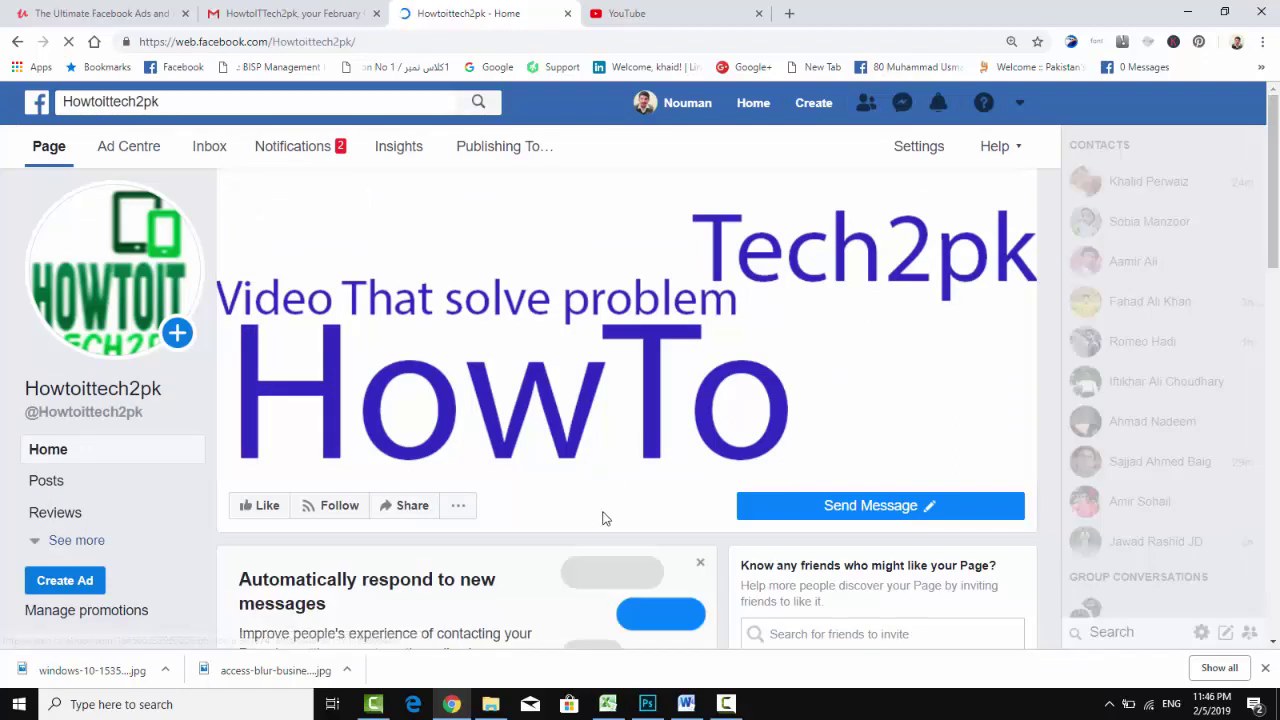
- Switch to the Word document and add the line "Hit like and subscribe my channel for more videos." below the Facebook page sentence
mouse_move(687, 706)
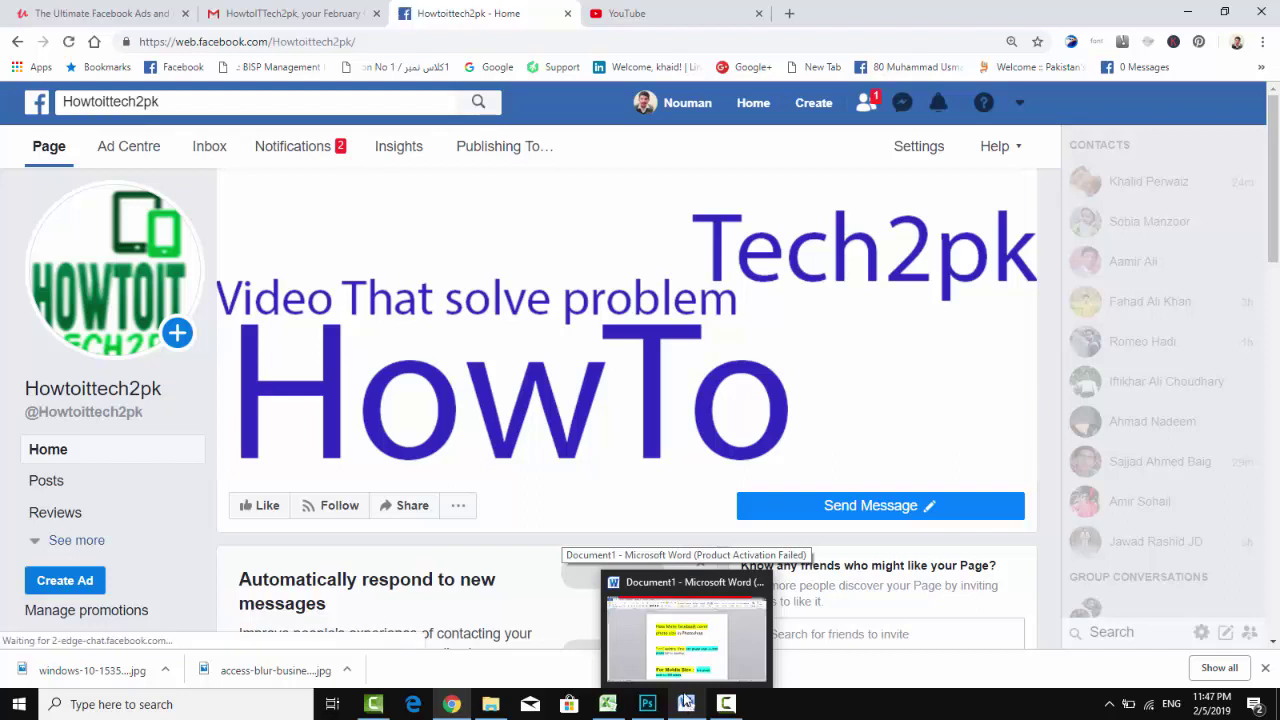
click(679, 652)
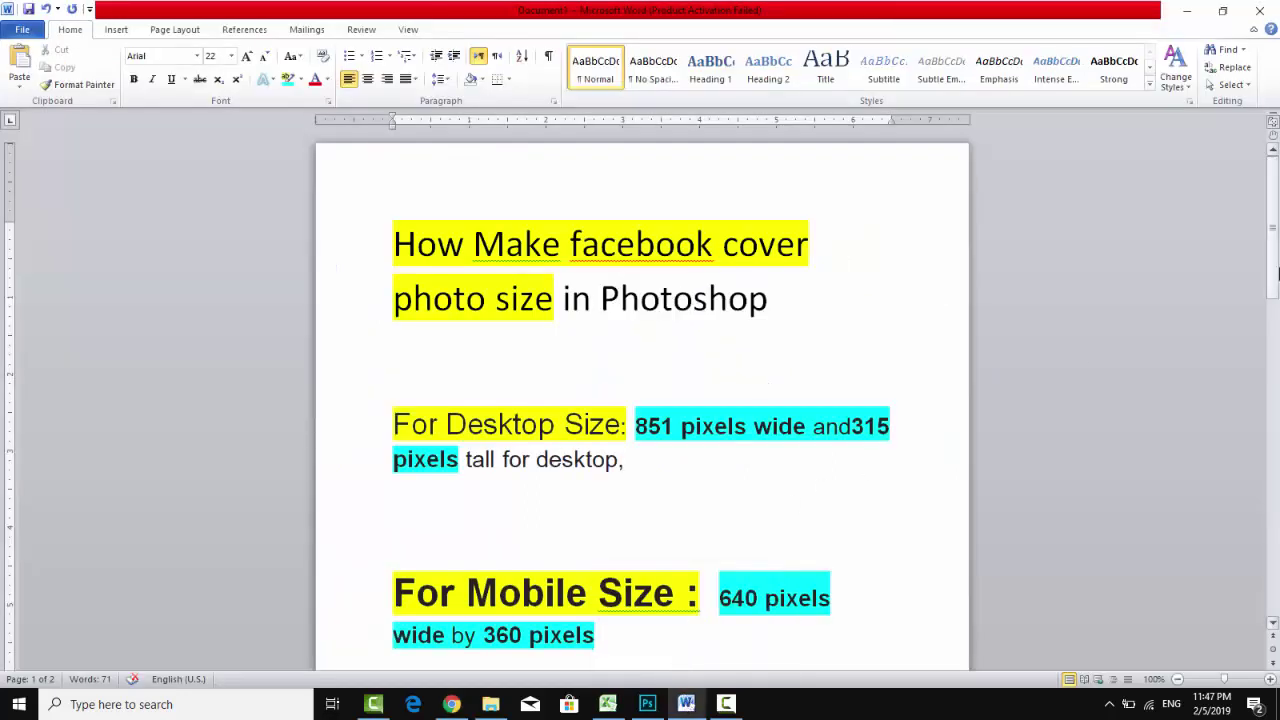
drag(1273, 260, 1273, 300)
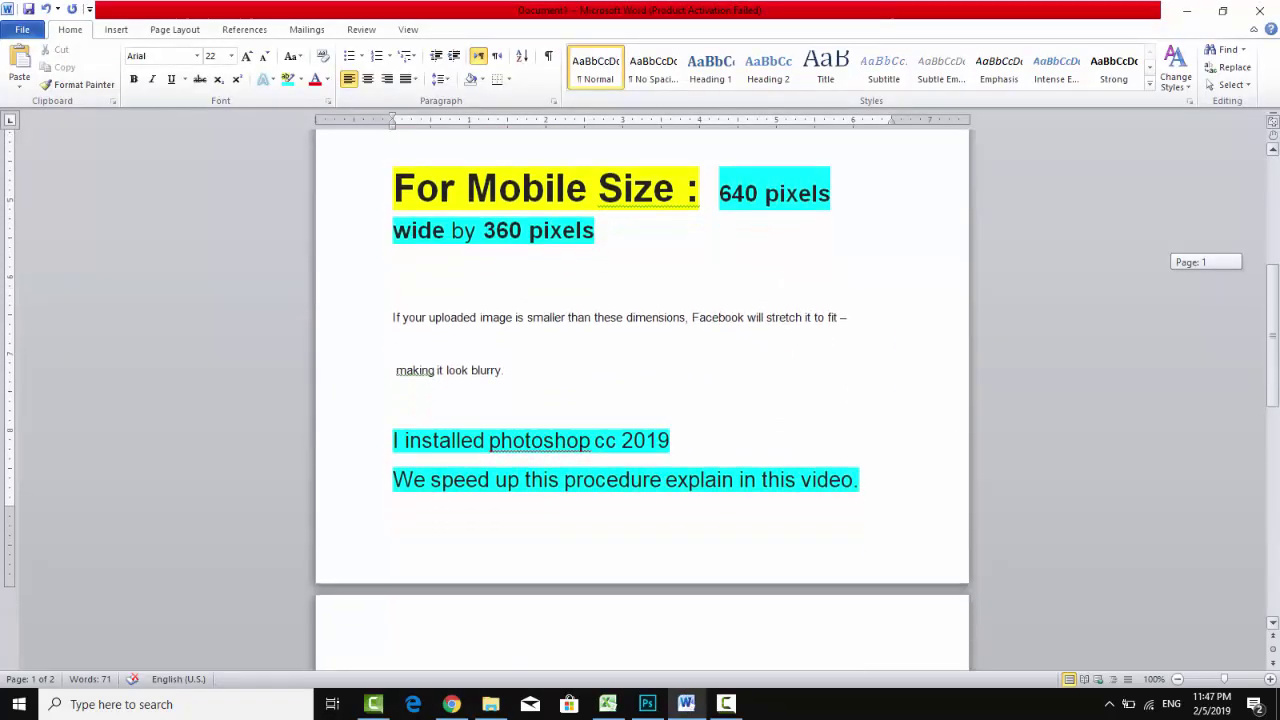
drag(1276, 373, 1276, 408)
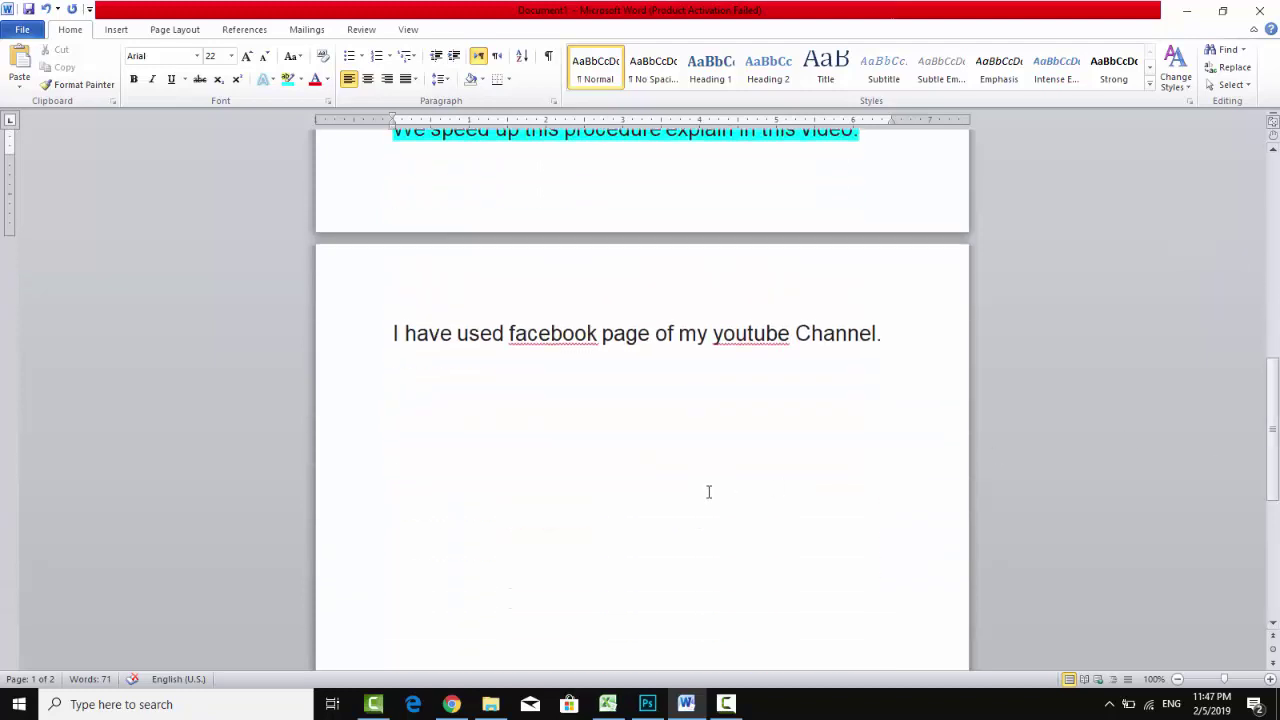
click(897, 333)
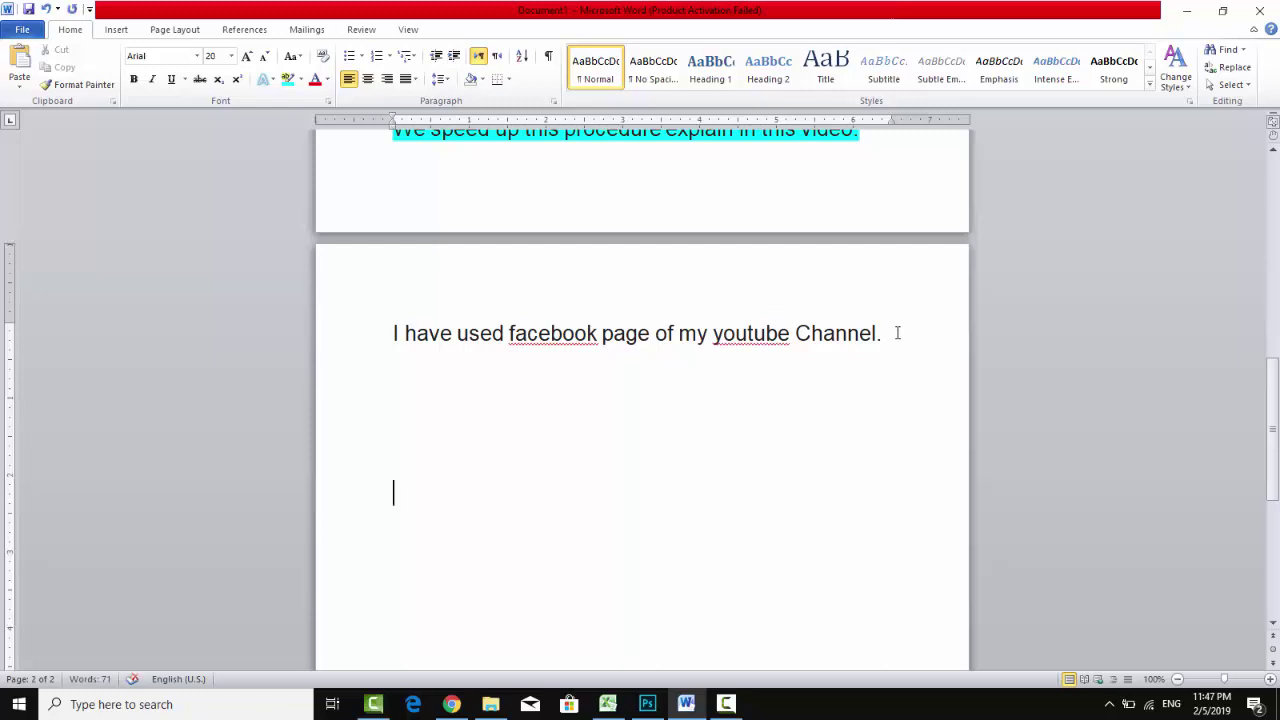
key(BackSpace)
text(Hit liek )
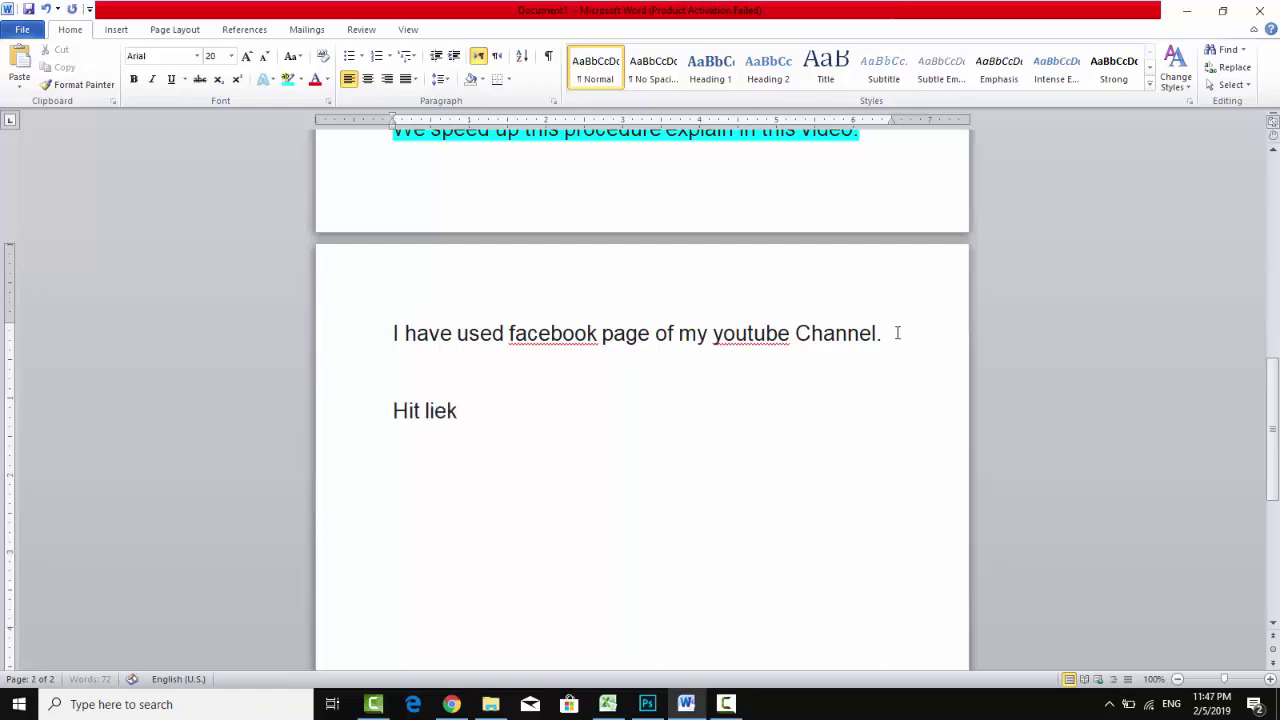
key(BackSpace)
key(BackSpace)
key(BackSpace)
text(ke  and su)
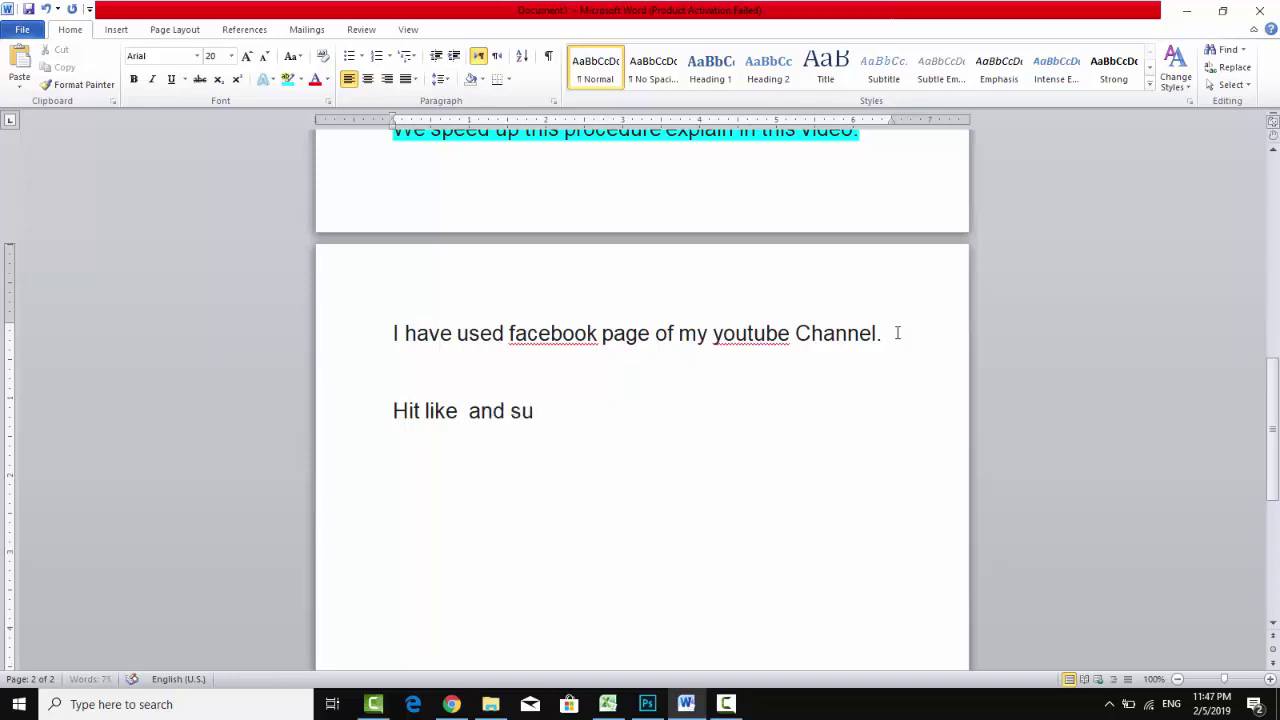
text(bscribe my chan)
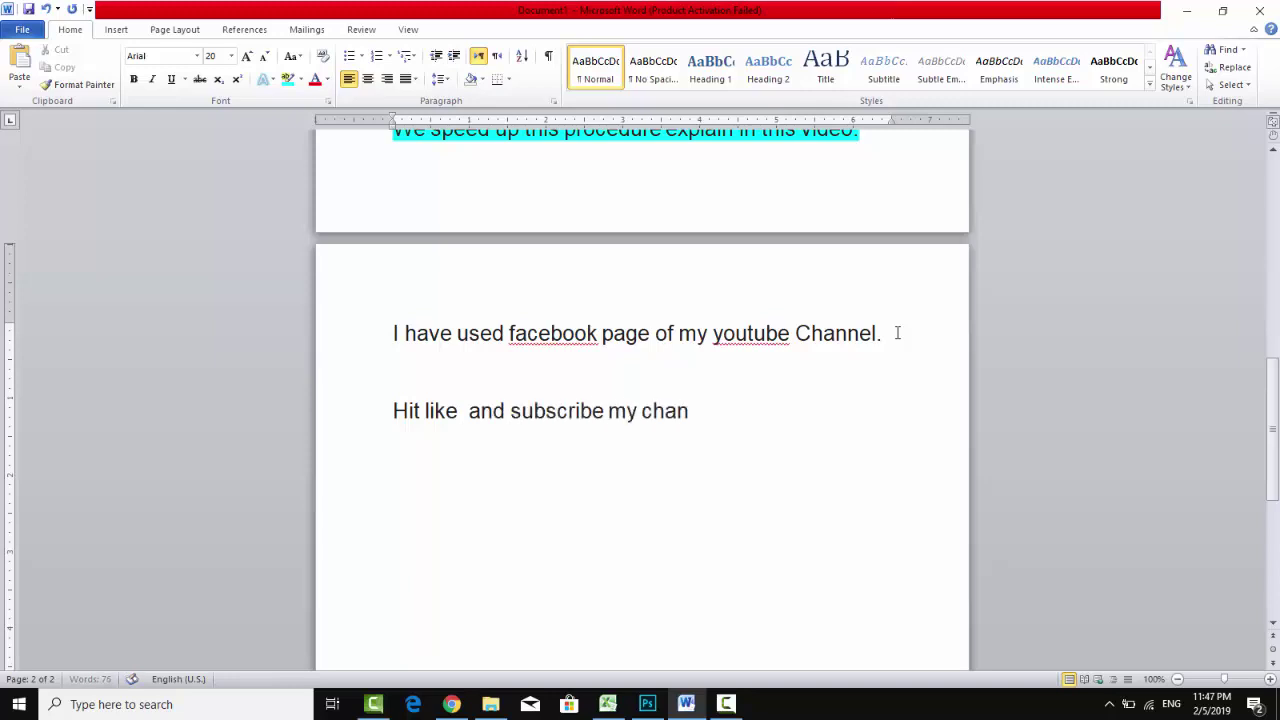
text(nel for more videos.)
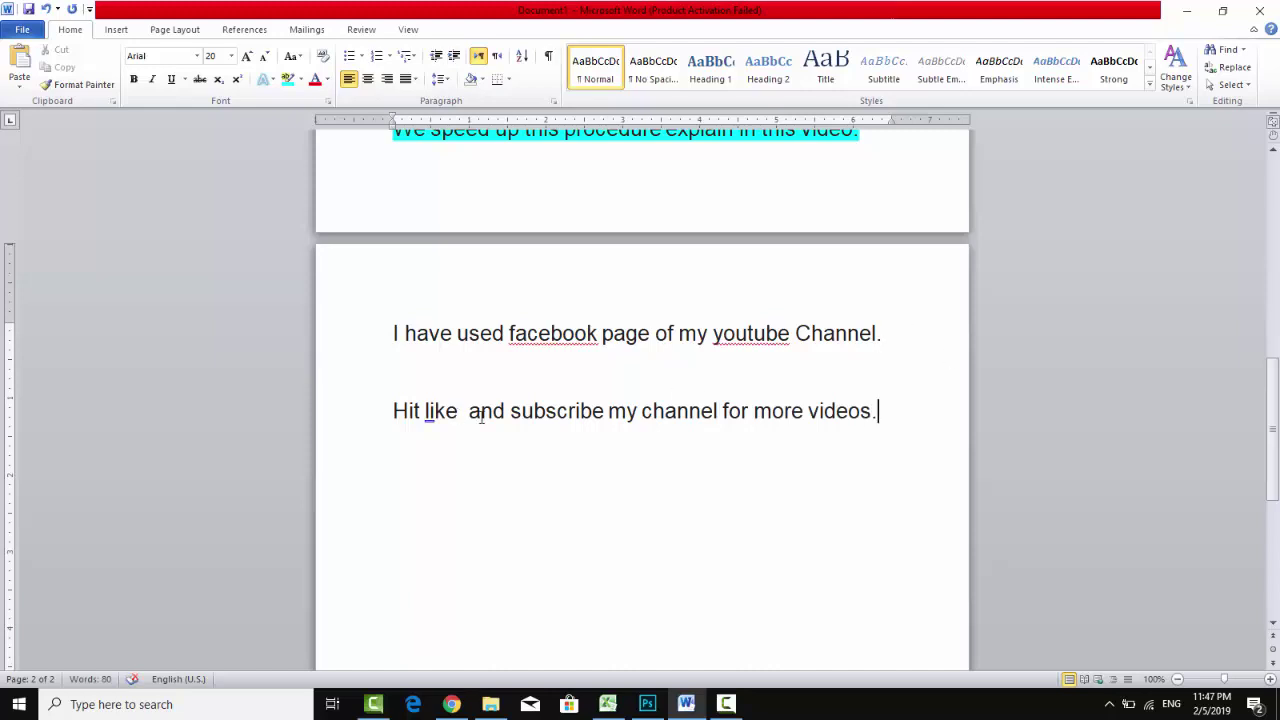
- Enlarge the words "subscribe my channel for more videos." to font size 24
drag(511, 414, 934, 423)
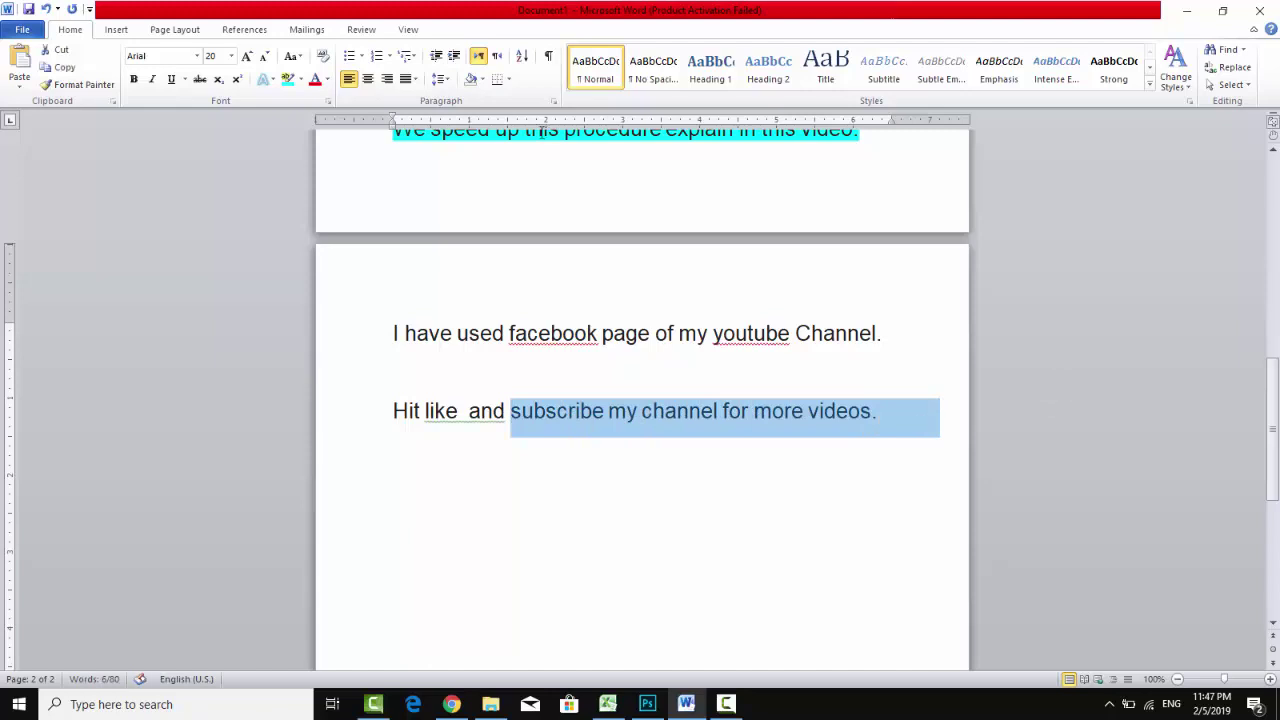
click(250, 57)
click(250, 57)
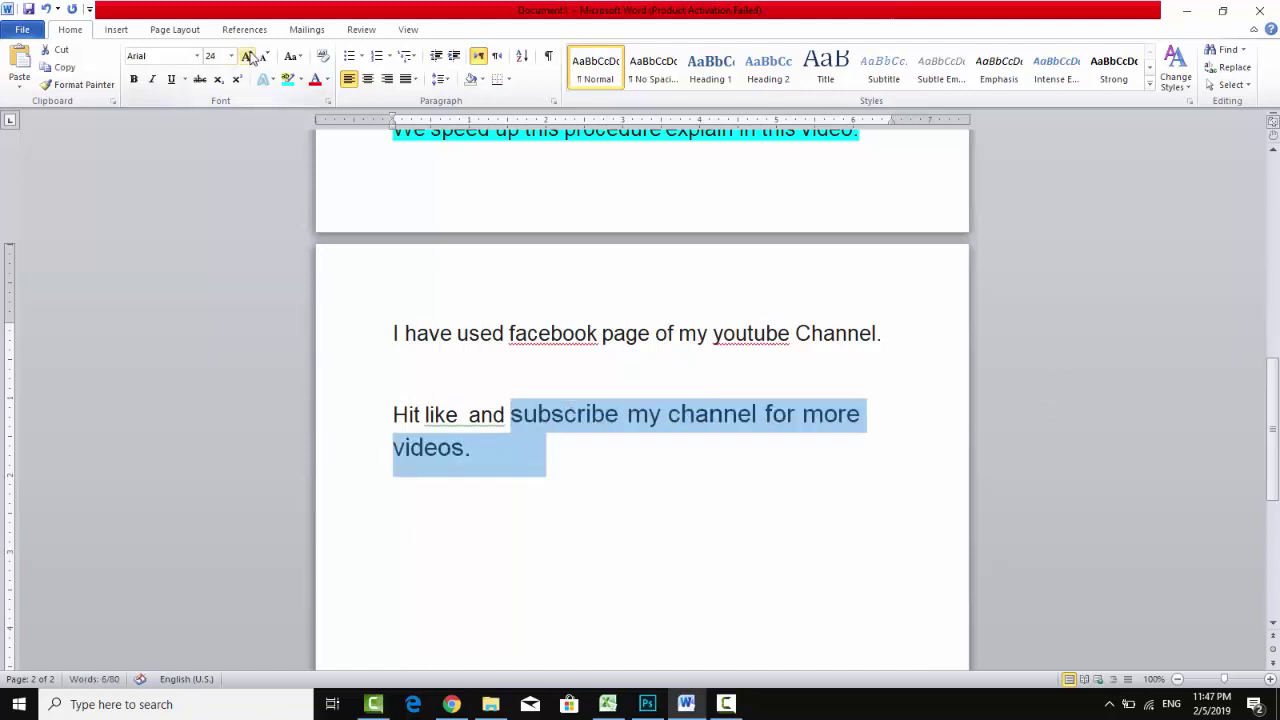